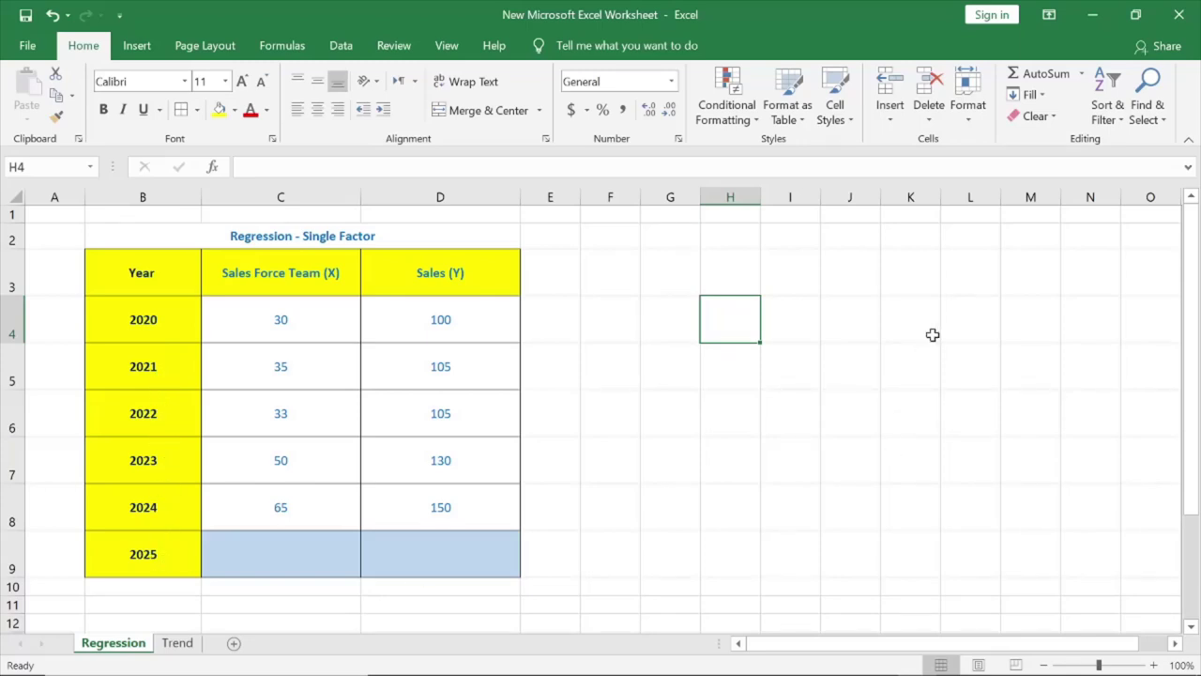
Examine the sales force team and sales figures for each year from 2020 to 2024.
click(313, 313)
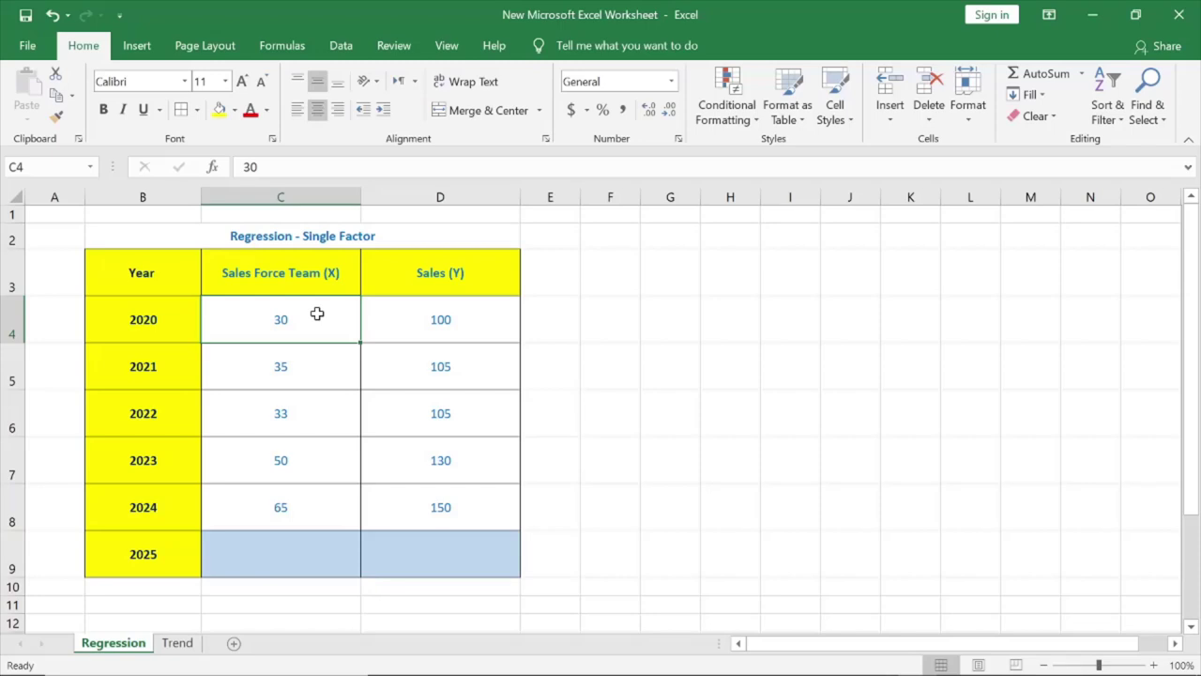
click(414, 319)
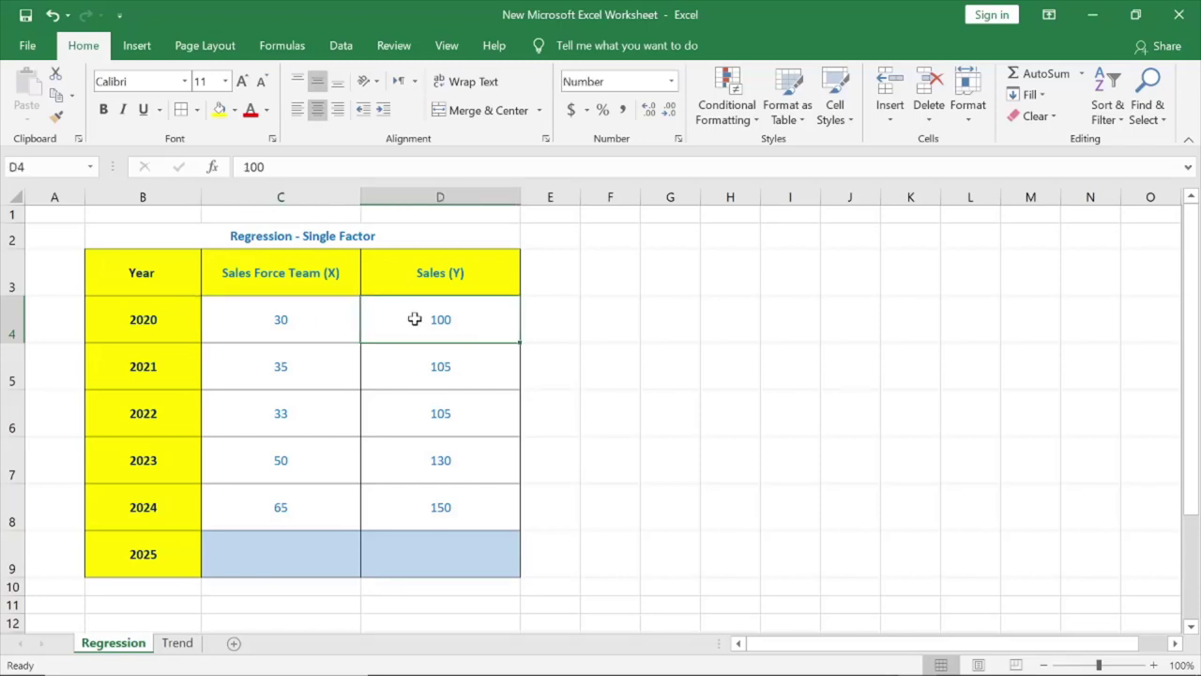
click(318, 367)
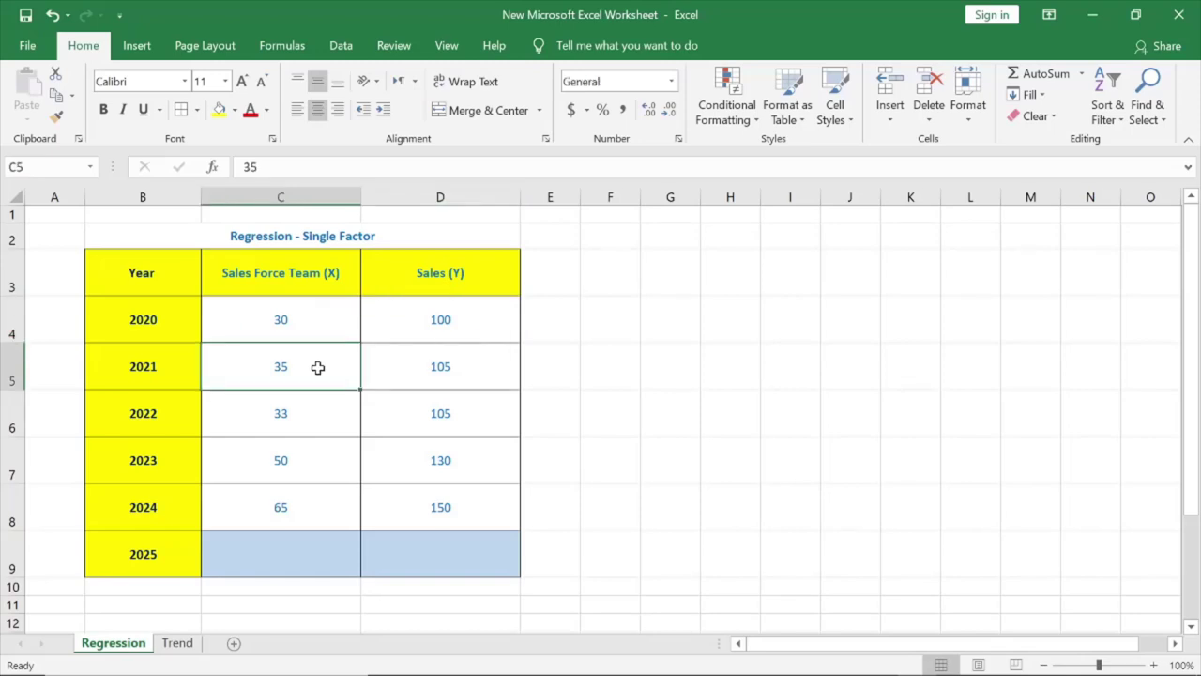
click(408, 373)
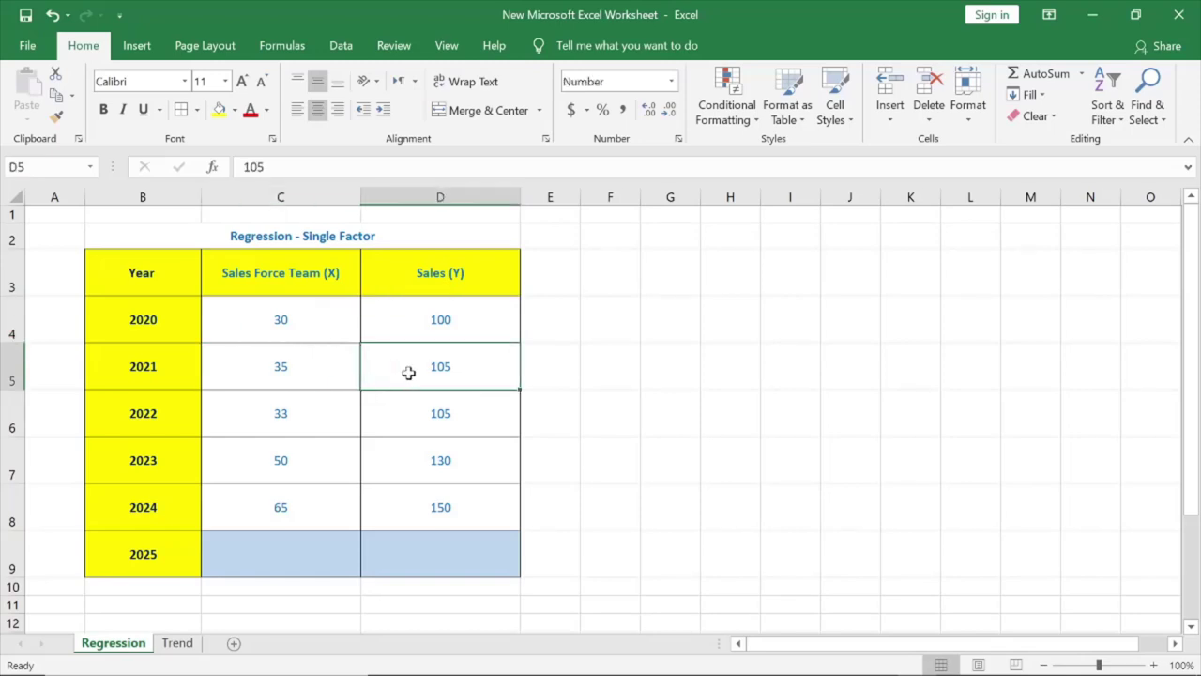
click(305, 421)
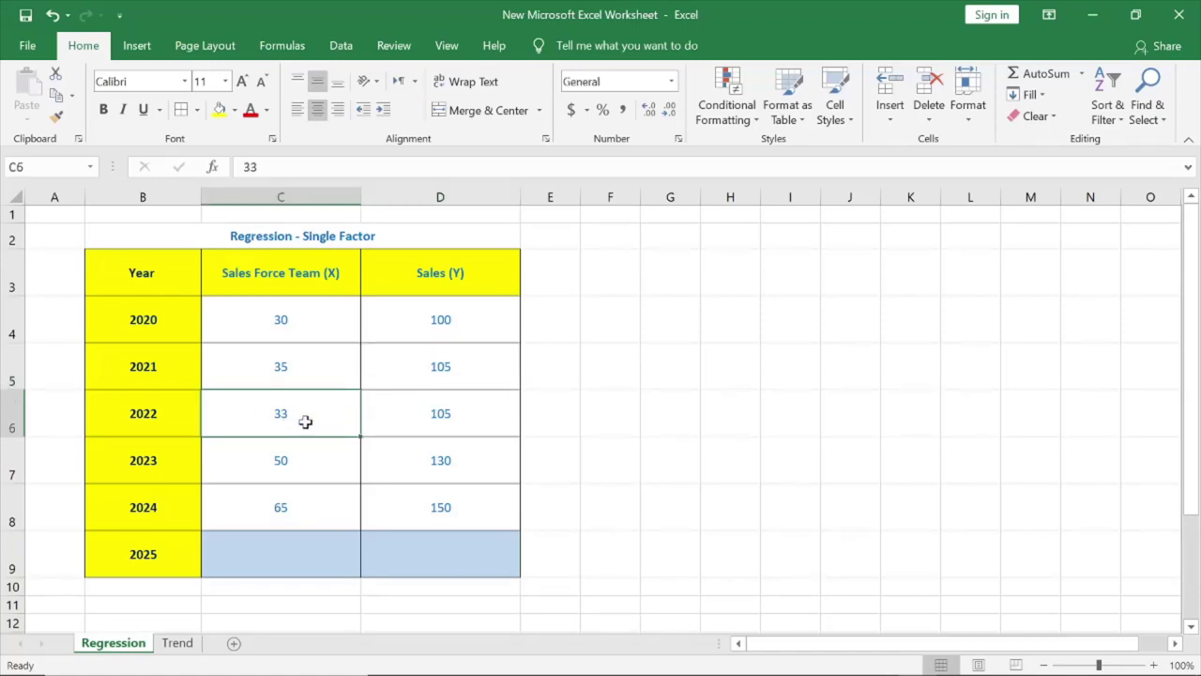
click(412, 416)
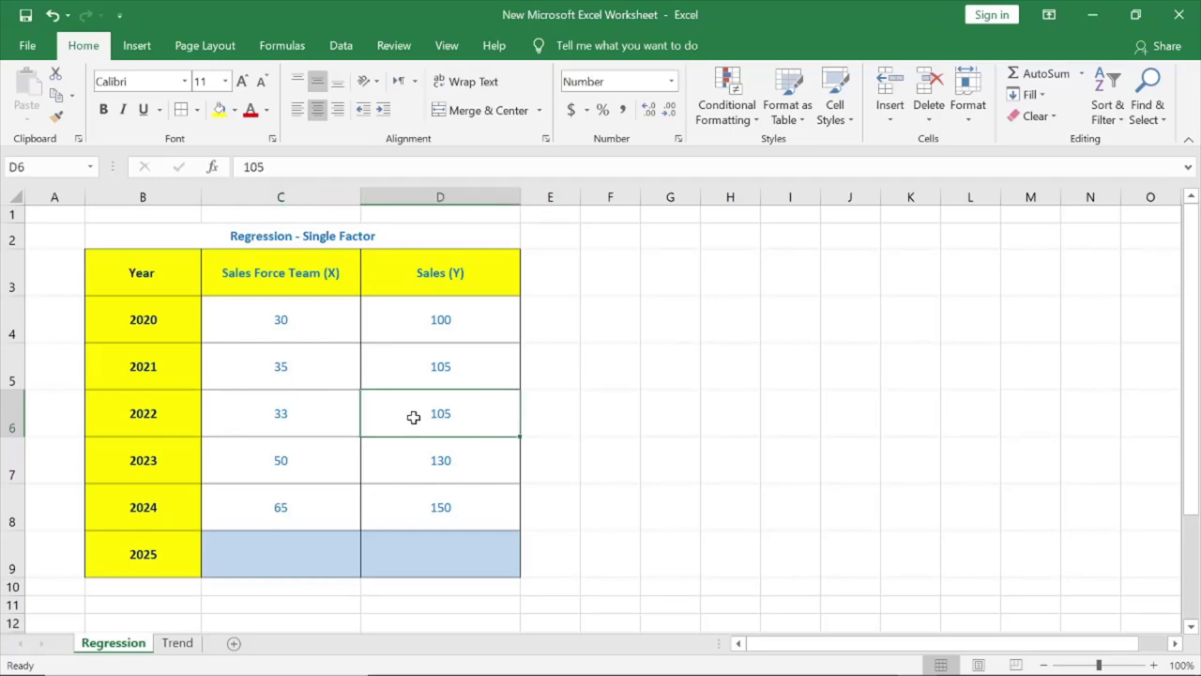
click(300, 473)
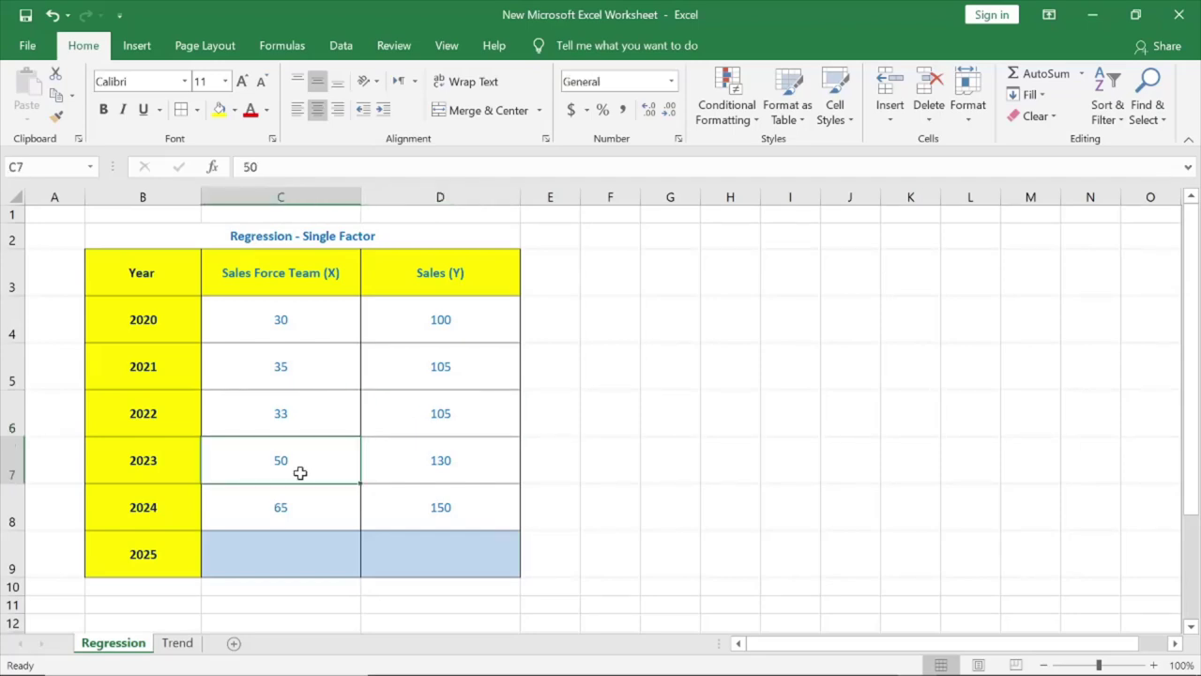
click(405, 472)
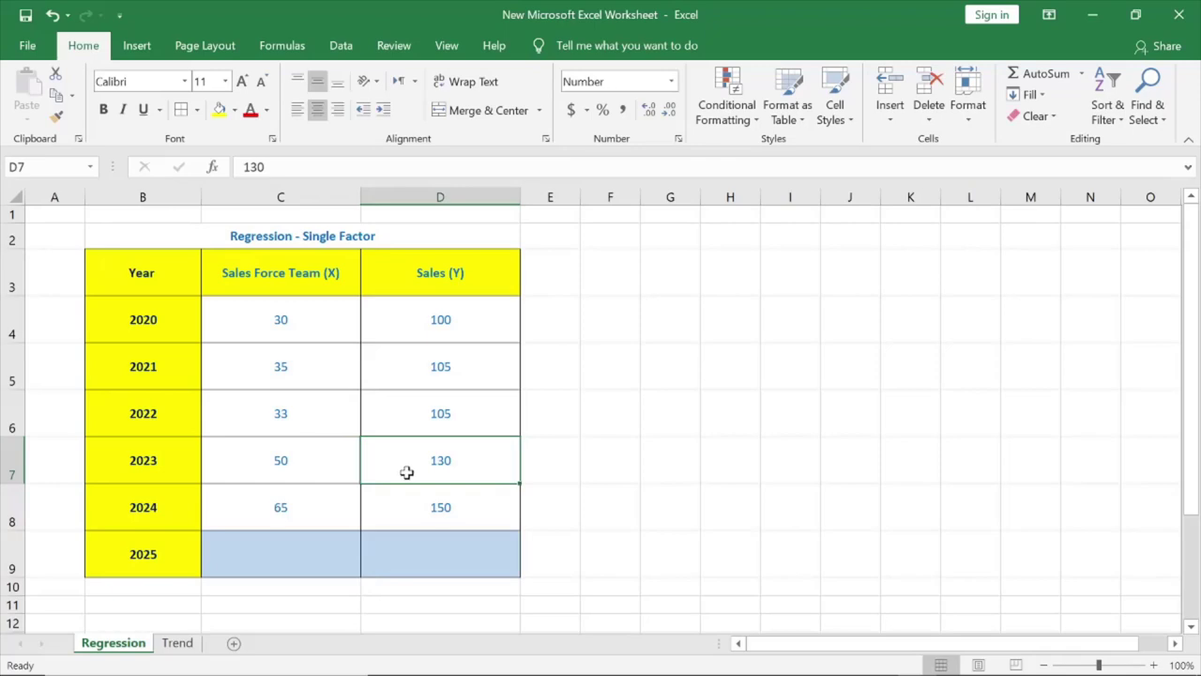
click(308, 510)
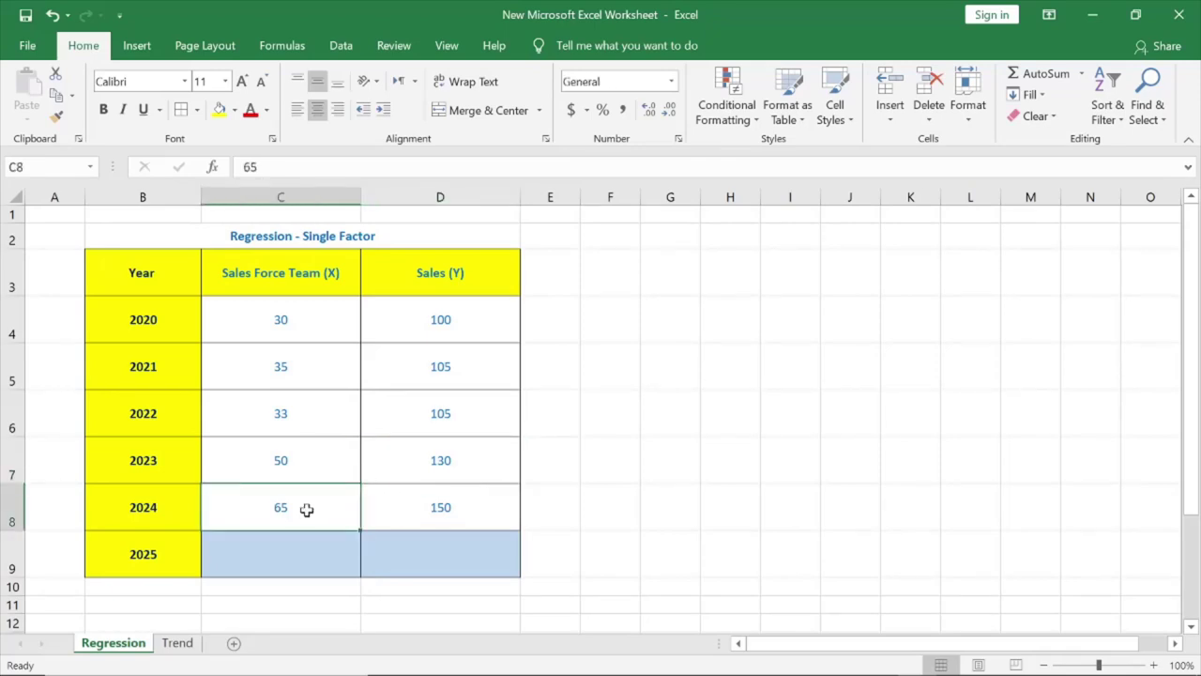
click(409, 497)
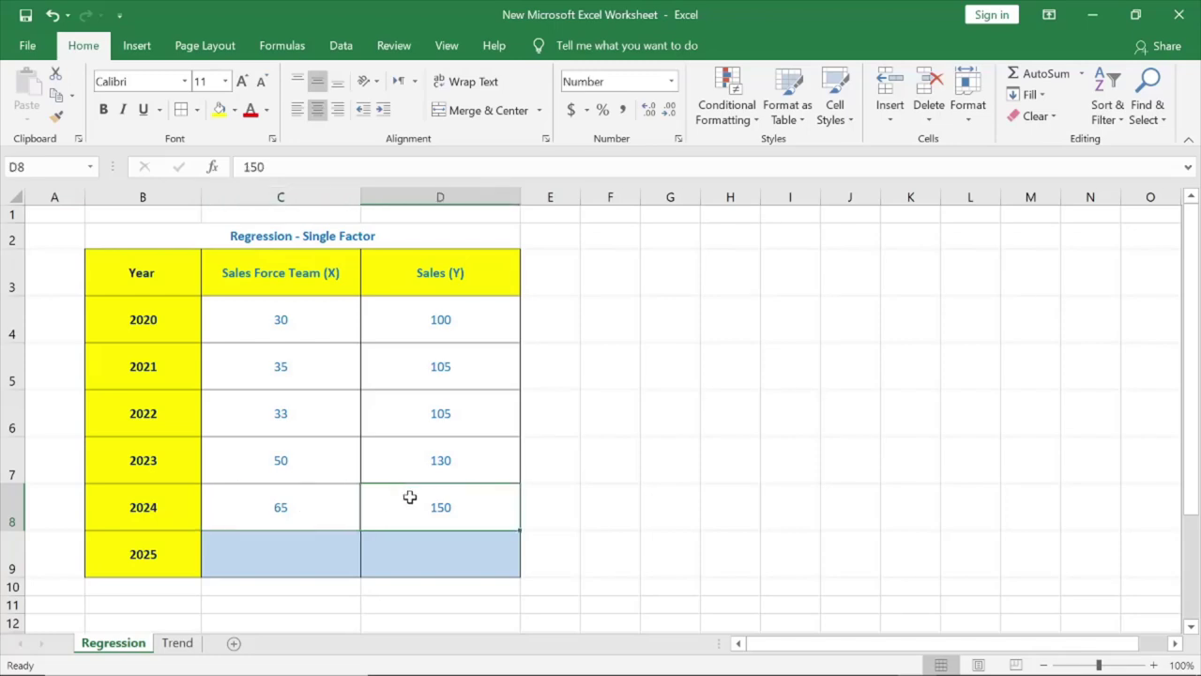
Enter 90 as the 2025 Sales Force Team (X) value in cell C9.
click(304, 549)
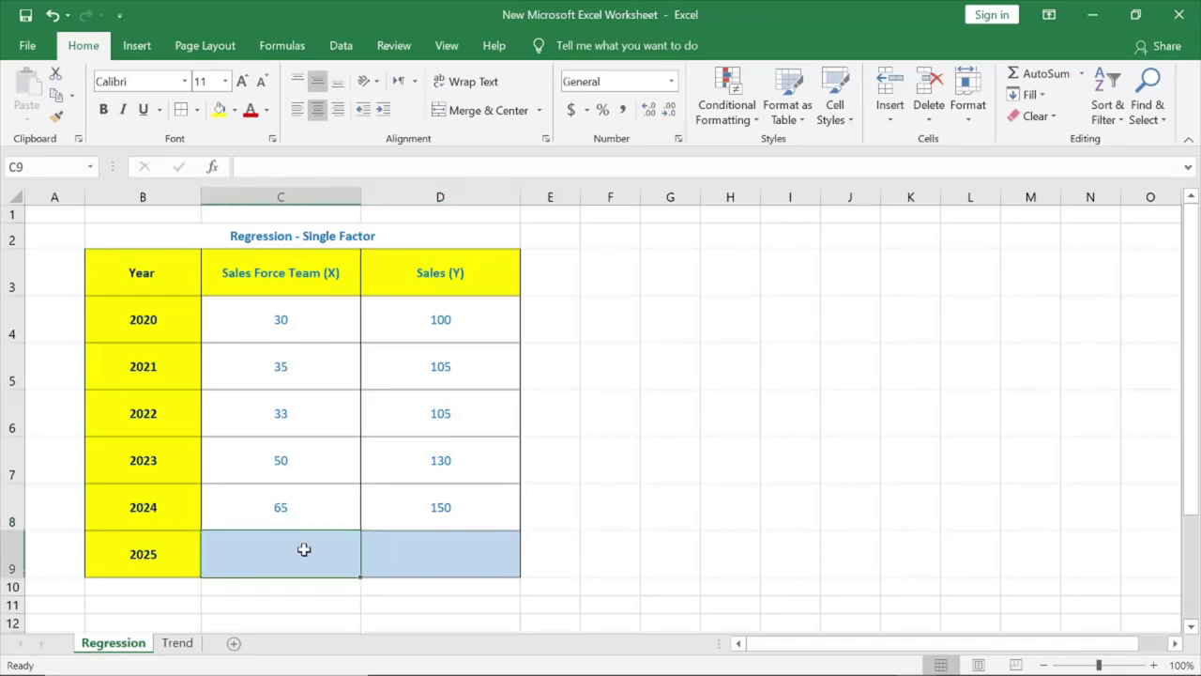
text(90)
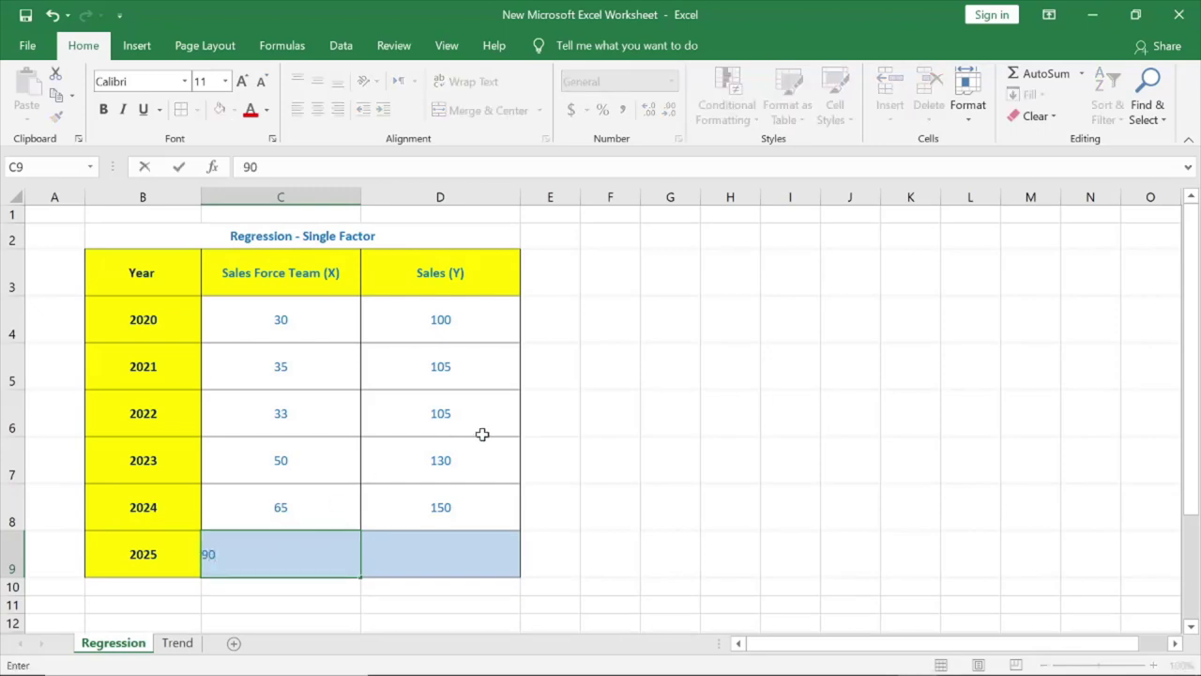
click(337, 502)
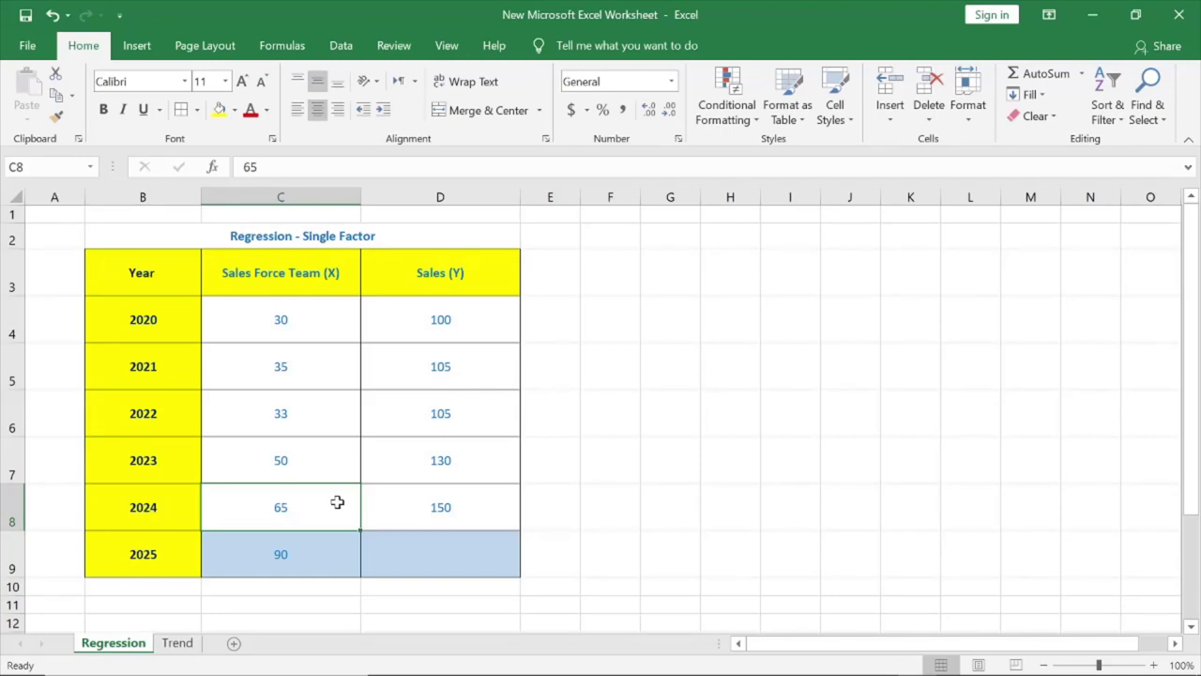
Calculate the 2025 sales in D9 with =FORECAST(C9,D4:D8,C4:C8).
click(432, 555)
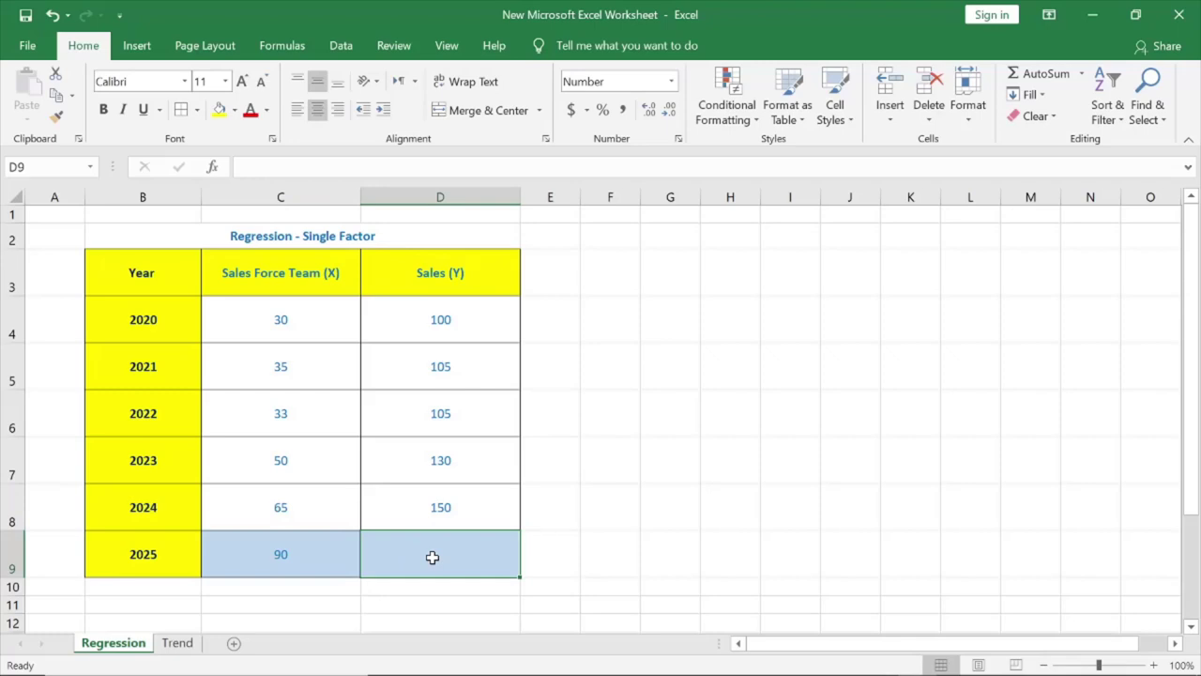
text(=f)
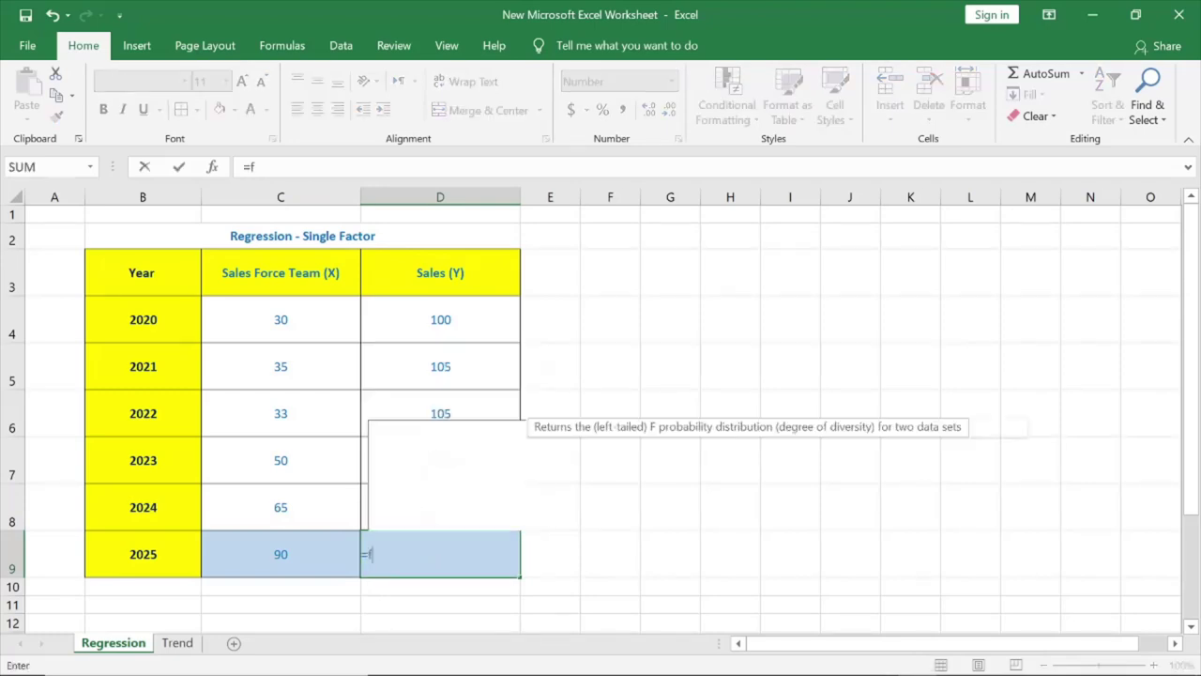
text(orecast)
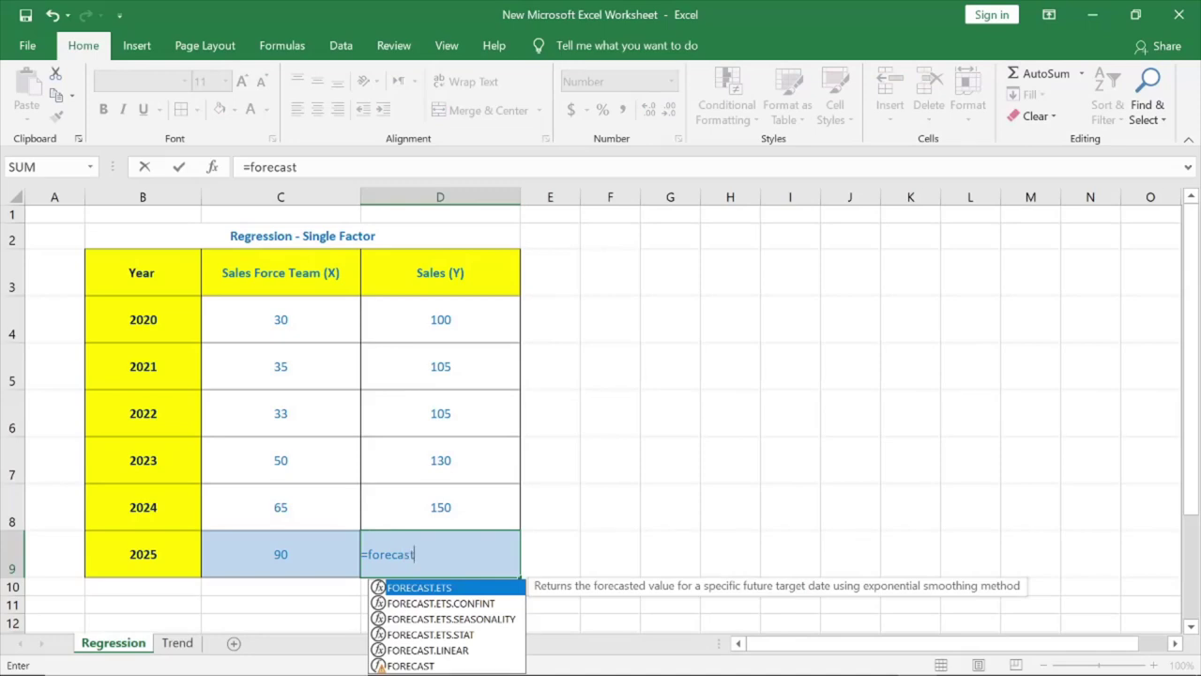
text(()
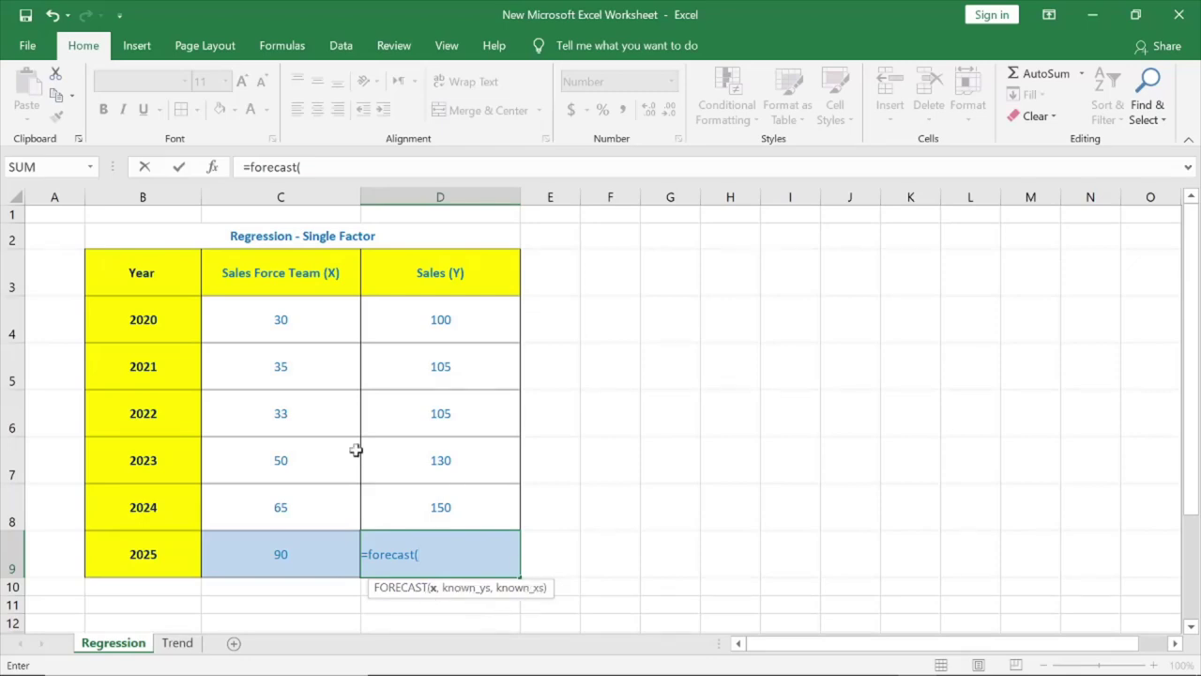
click(293, 551)
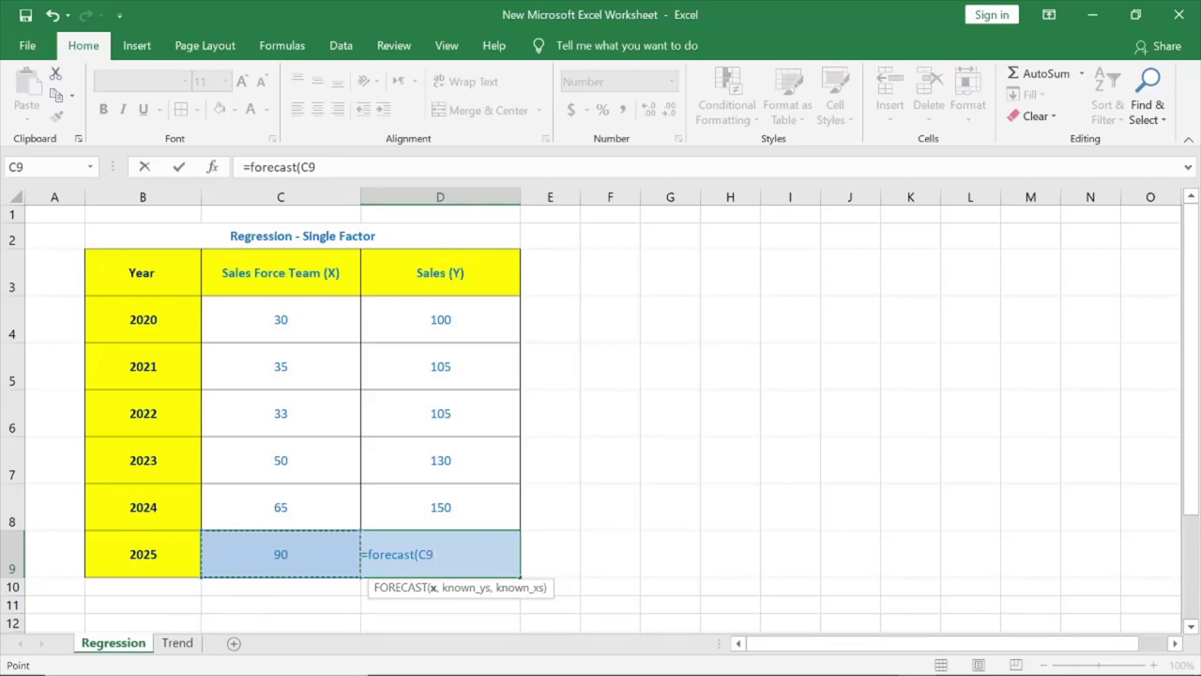
text(,)
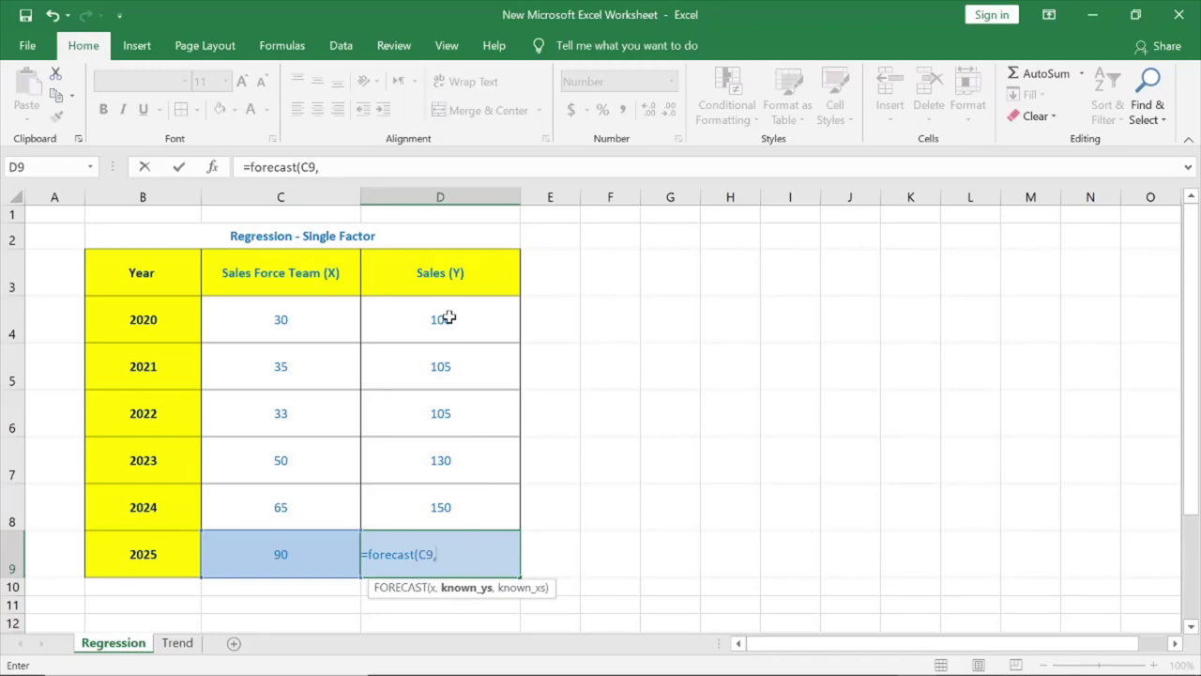
drag(447, 317, 445, 500)
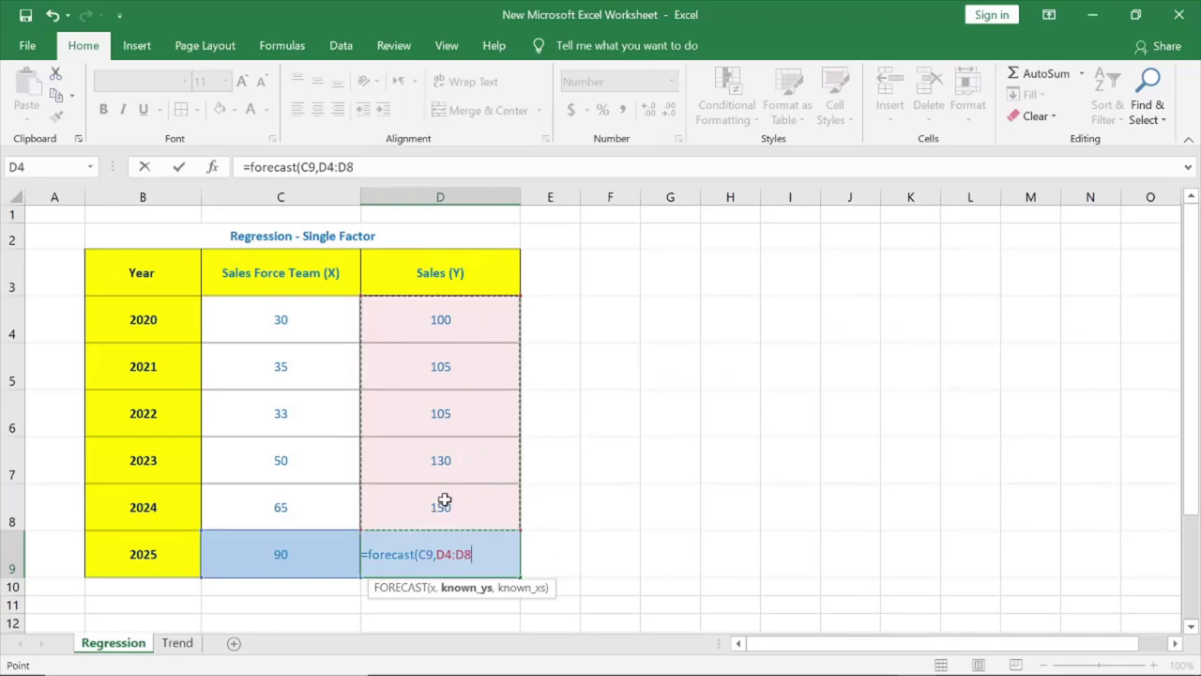
text(,)
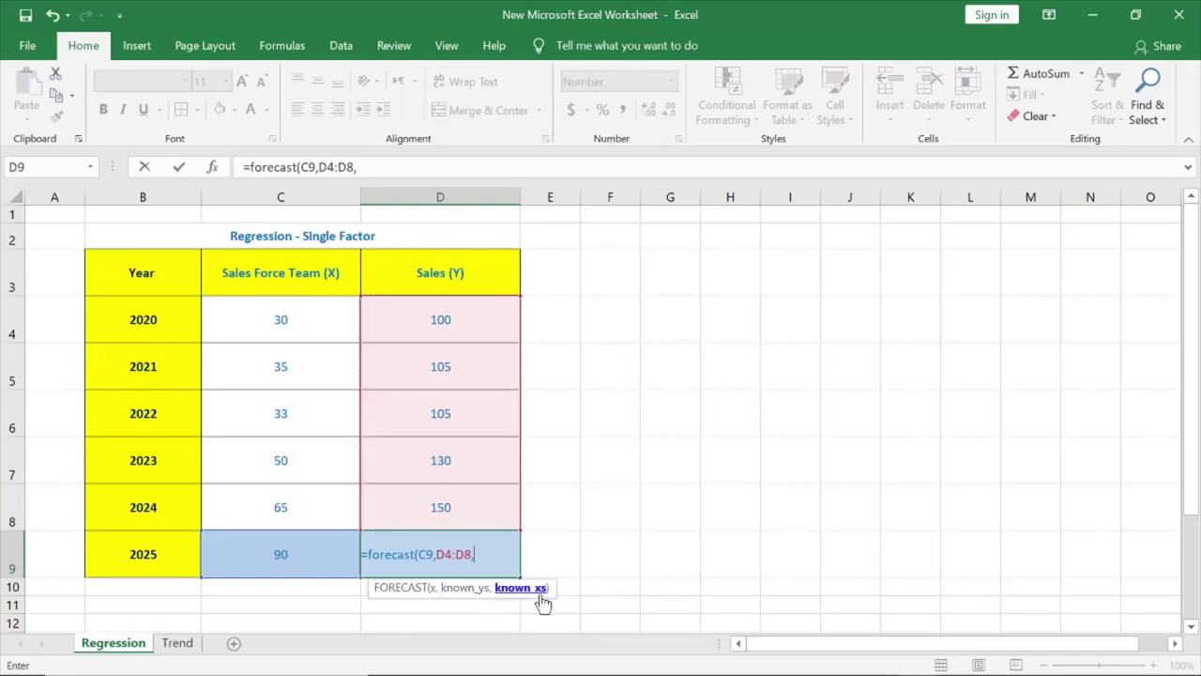
drag(291, 317, 291, 495)
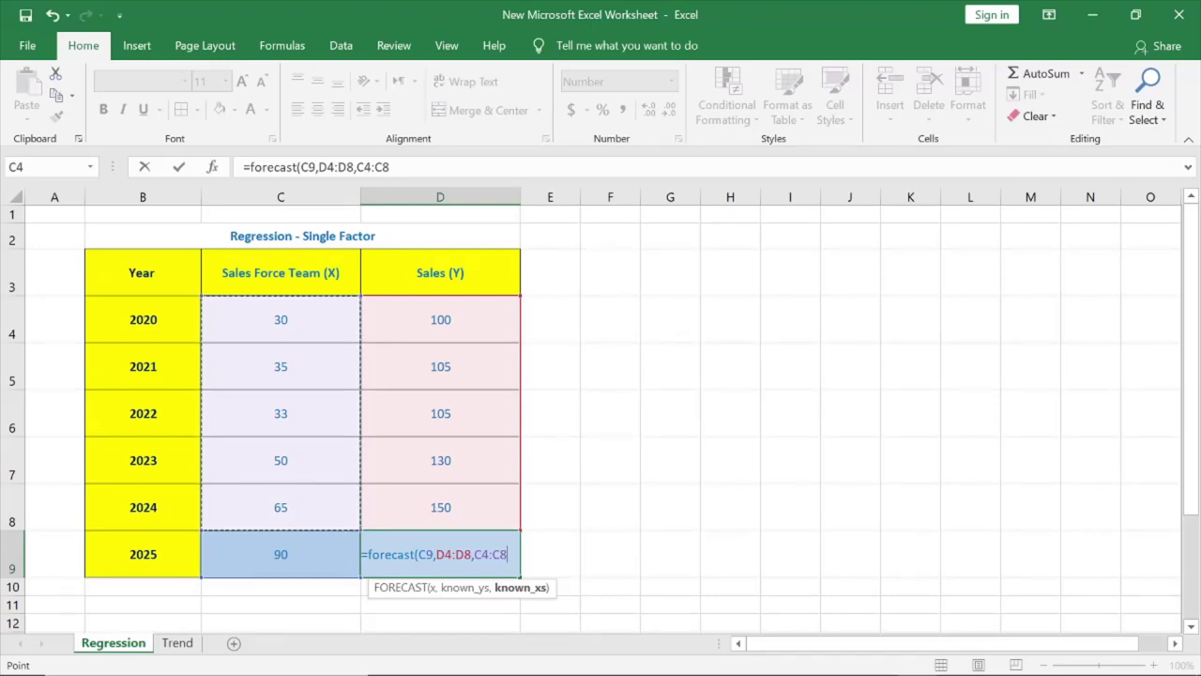
text())
key(Return)
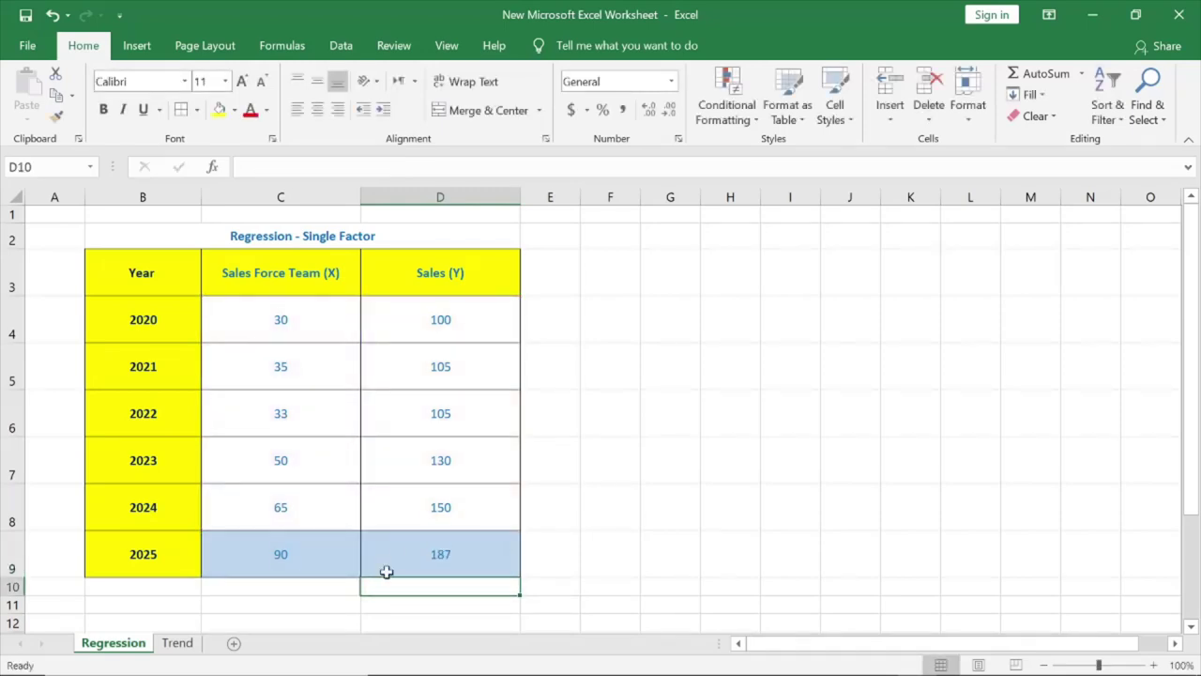
click(419, 554)
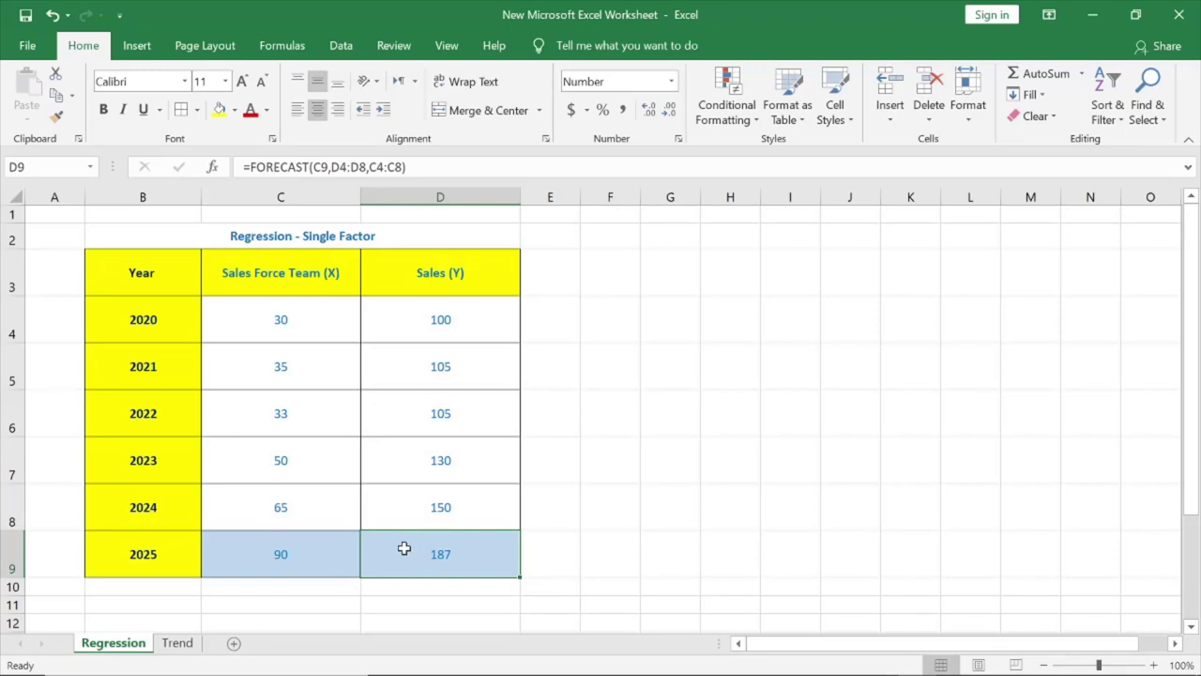
Set the 2025 sales force team value in C9 to 60 to test the forecast.
click(286, 549)
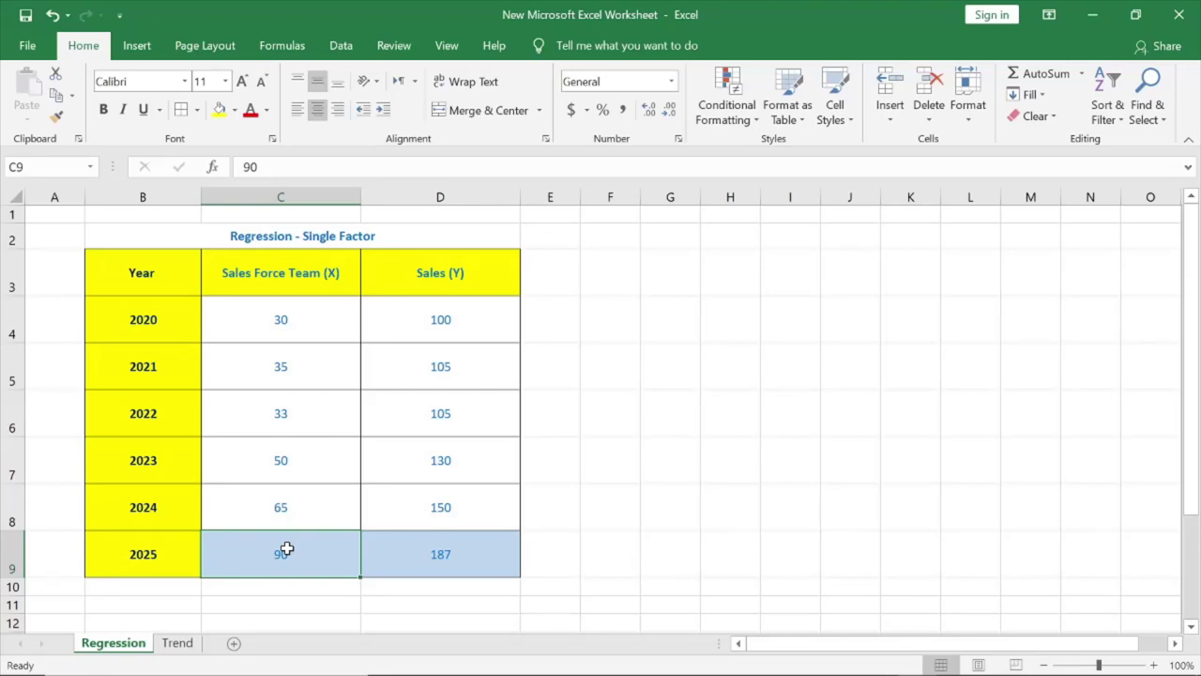
text(60)
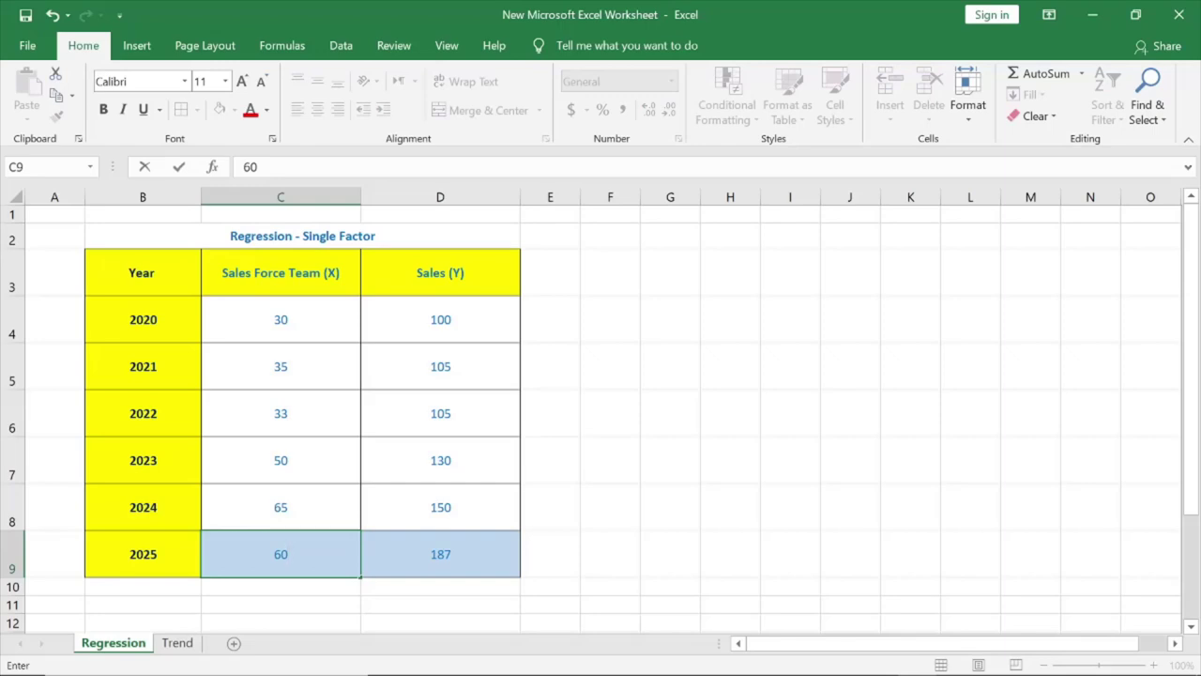
click(421, 591)
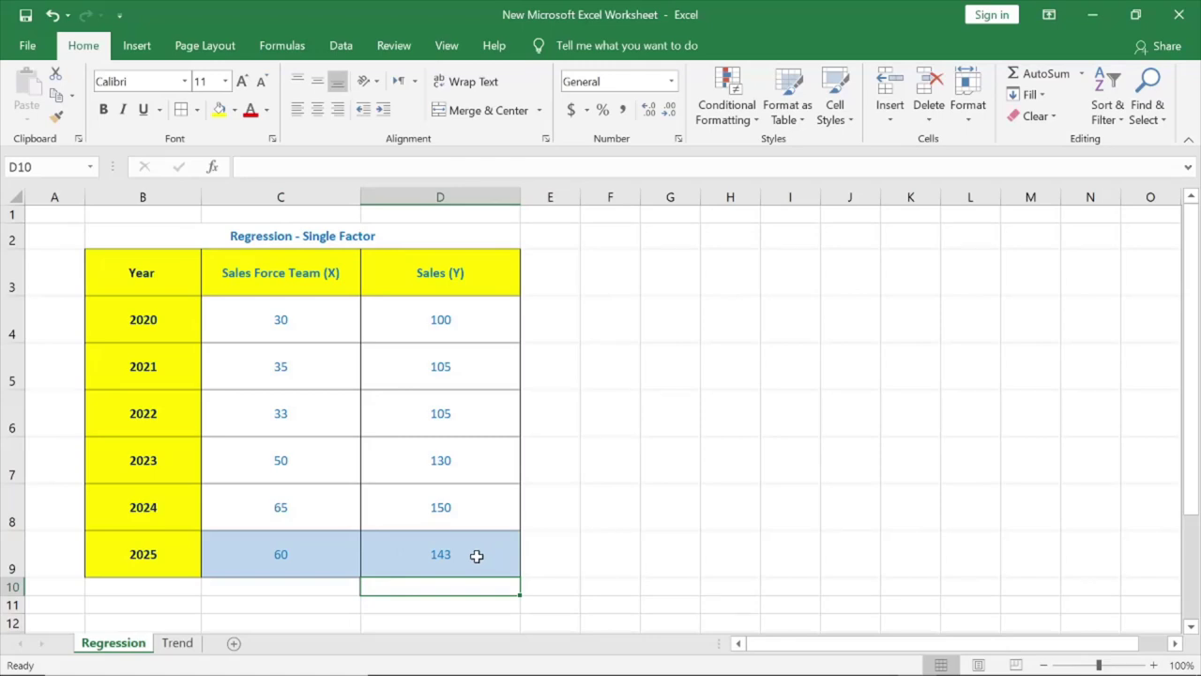
Set the 2025 sales force team value in C9 to 70.
click(297, 551)
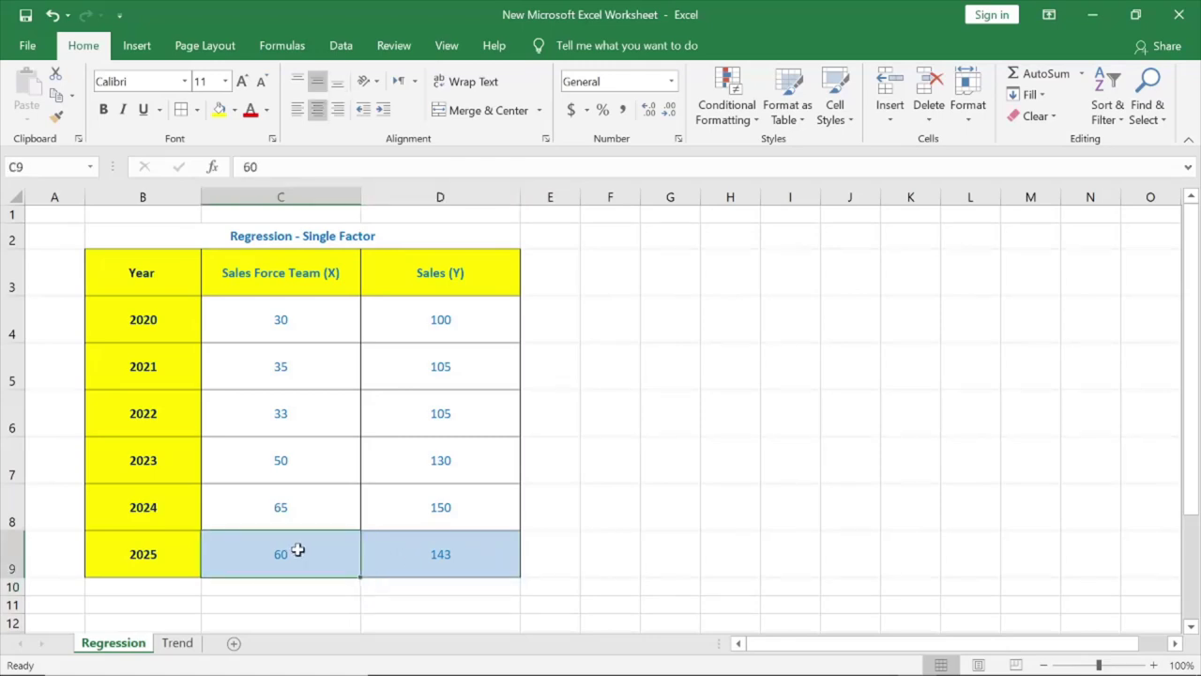
text(70)
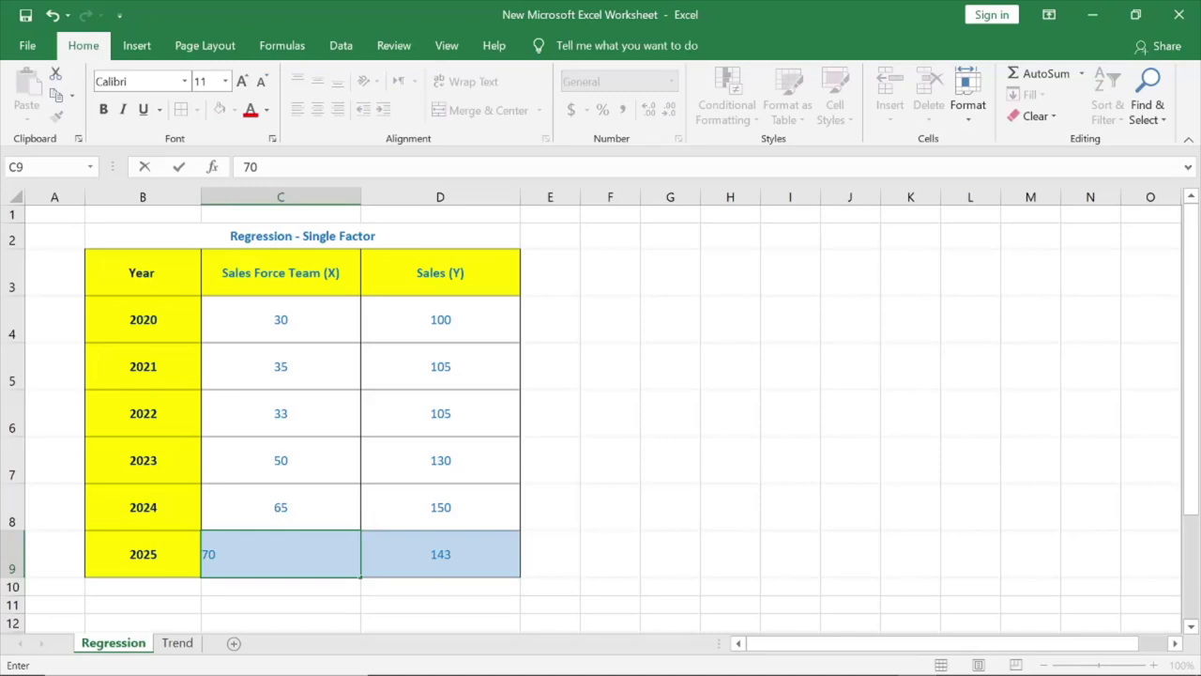
click(405, 601)
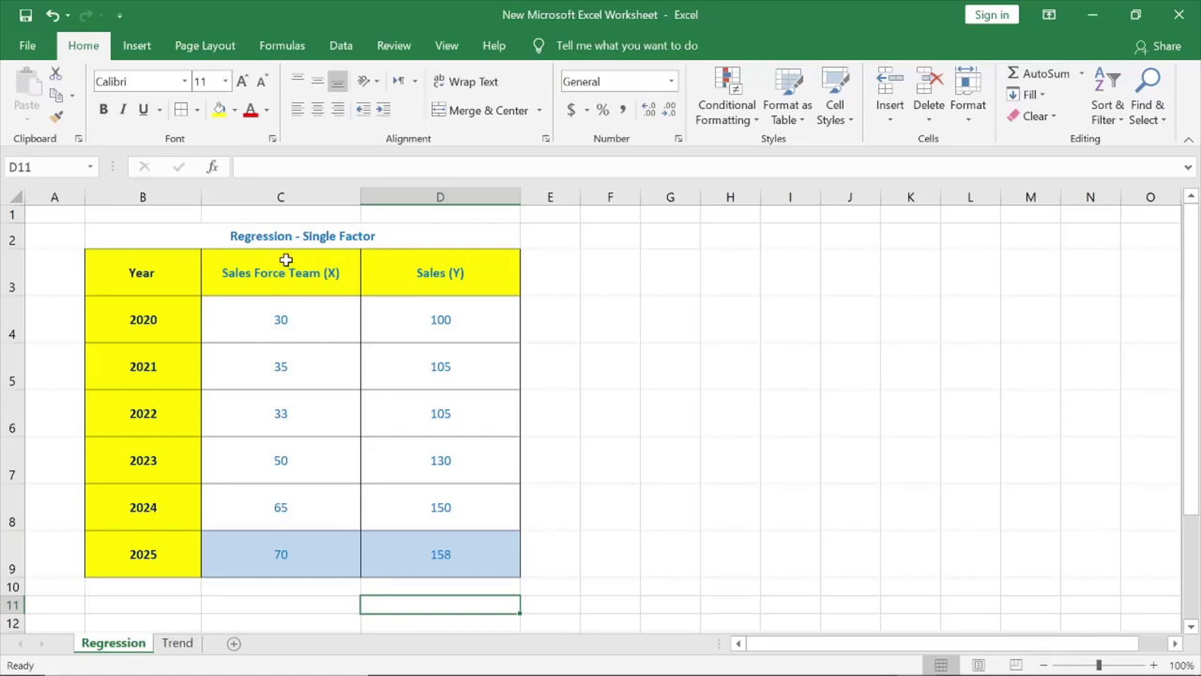
drag(281, 265, 283, 553)
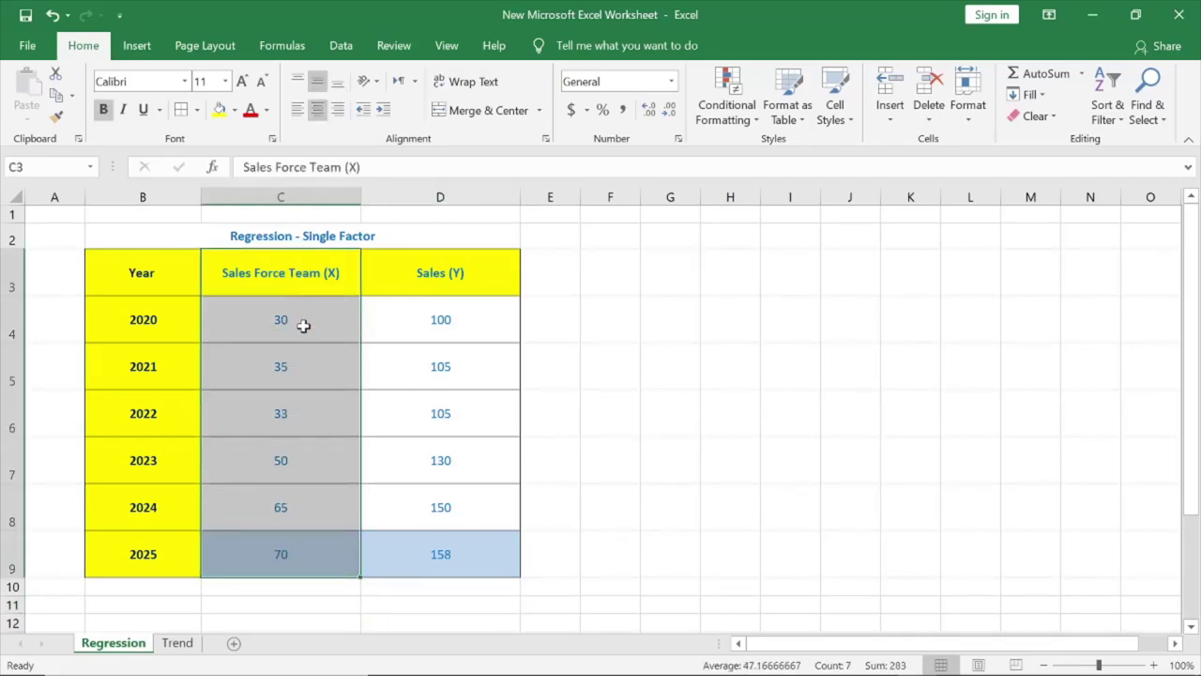
drag(303, 325, 401, 326)
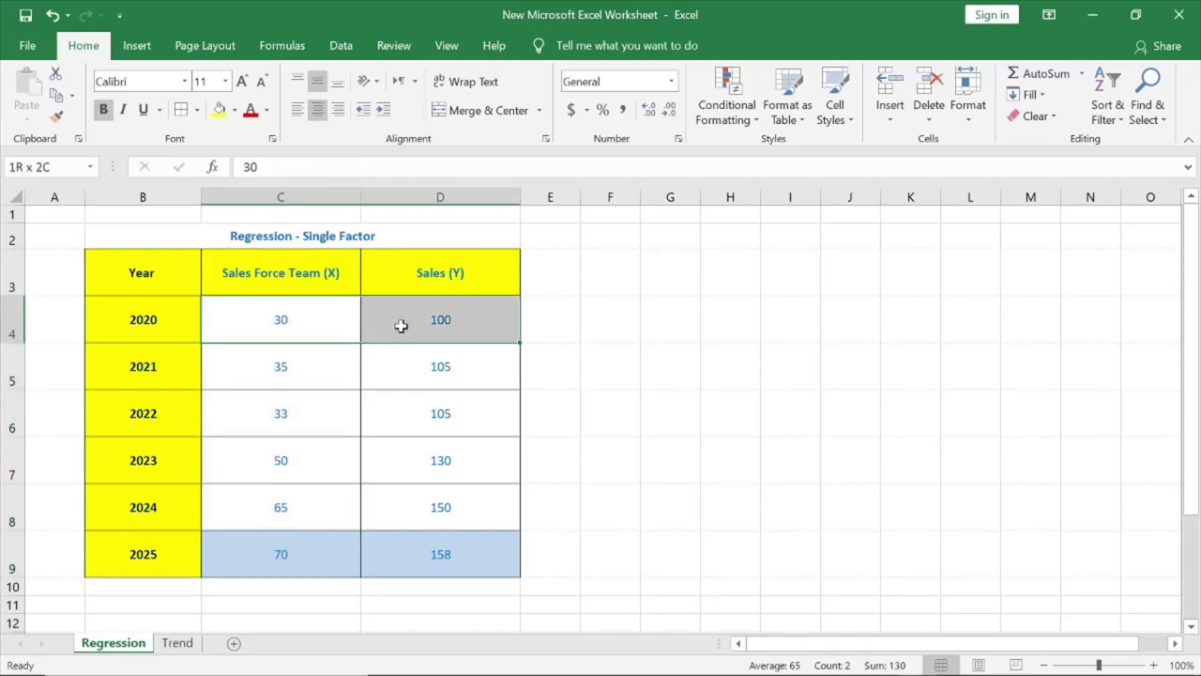
drag(319, 557, 383, 558)
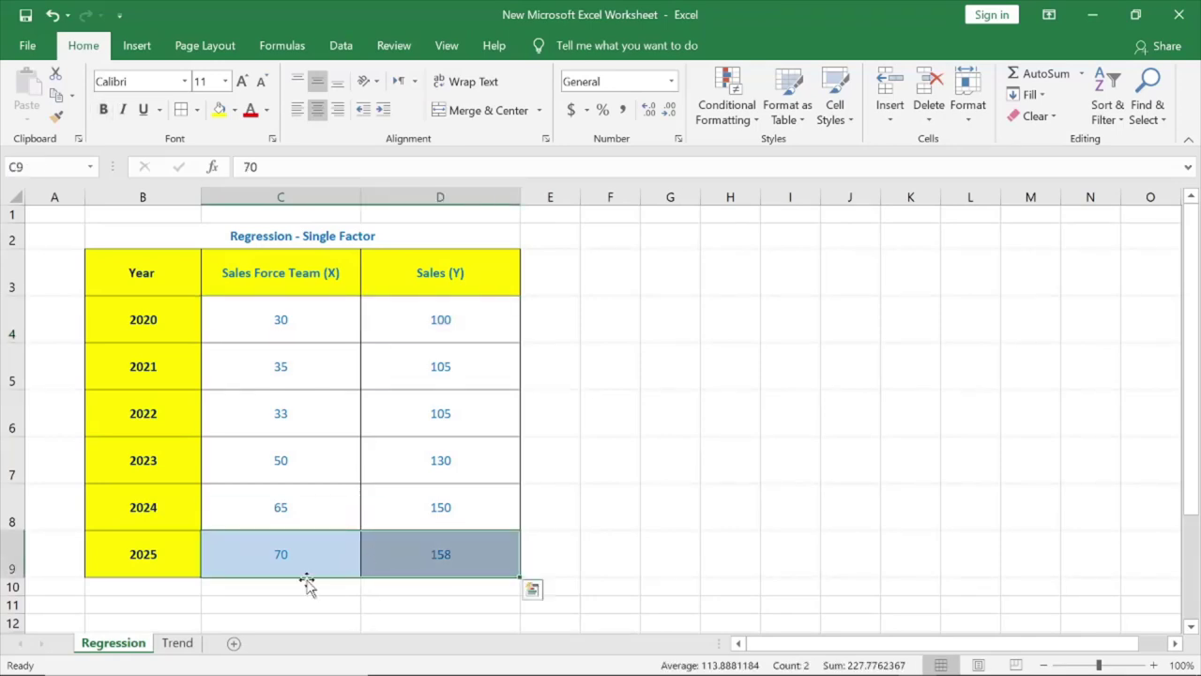
Open the Trend sheet and review its Year column and the 2020–2024 Sales Force Team (X1) values.
click(178, 644)
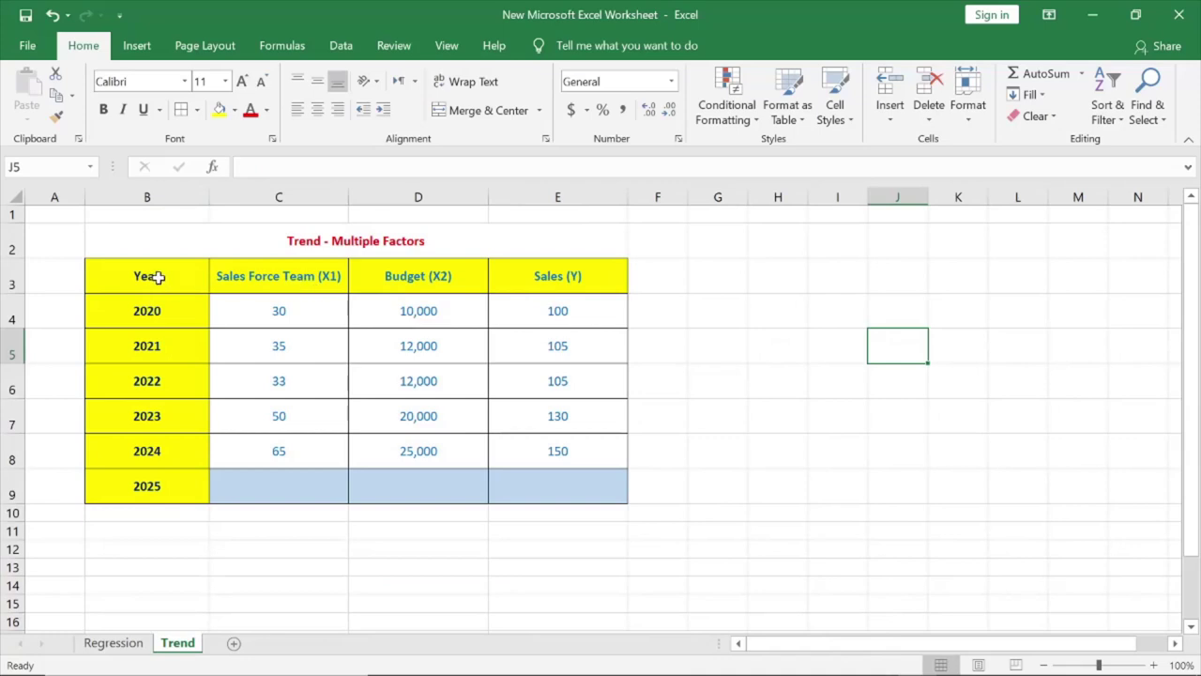
drag(157, 275, 155, 341)
drag(153, 465, 153, 486)
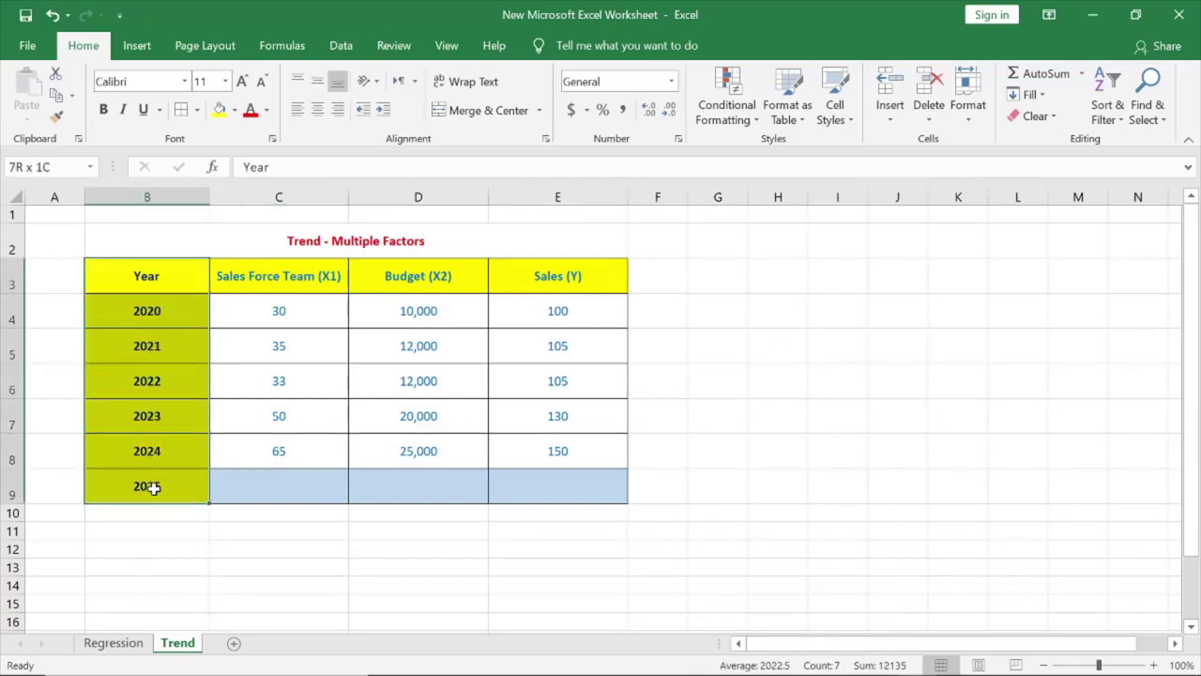
drag(290, 275, 315, 291)
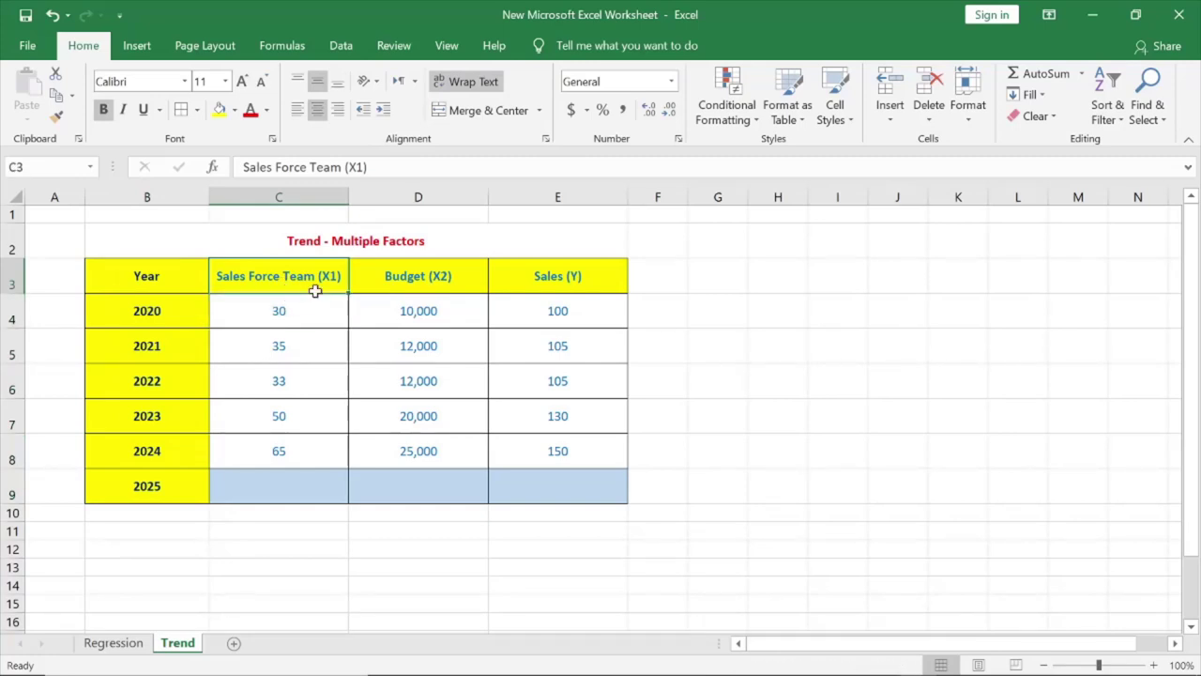
click(296, 310)
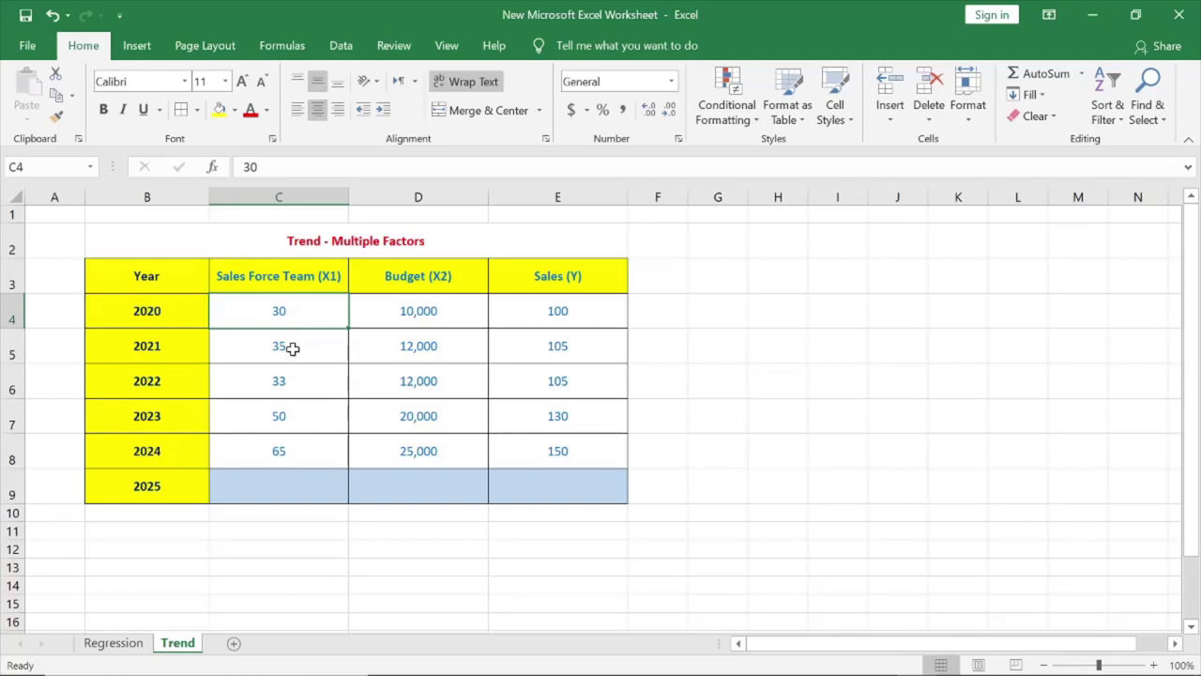
click(291, 349)
click(293, 384)
click(292, 417)
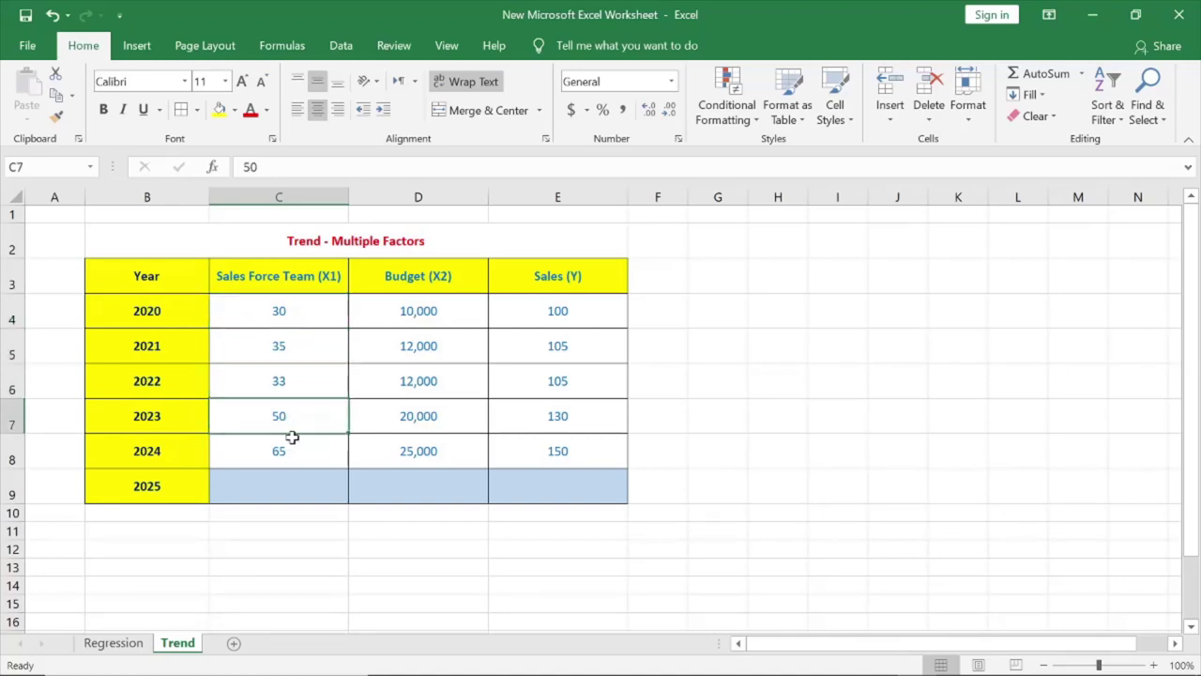
click(295, 458)
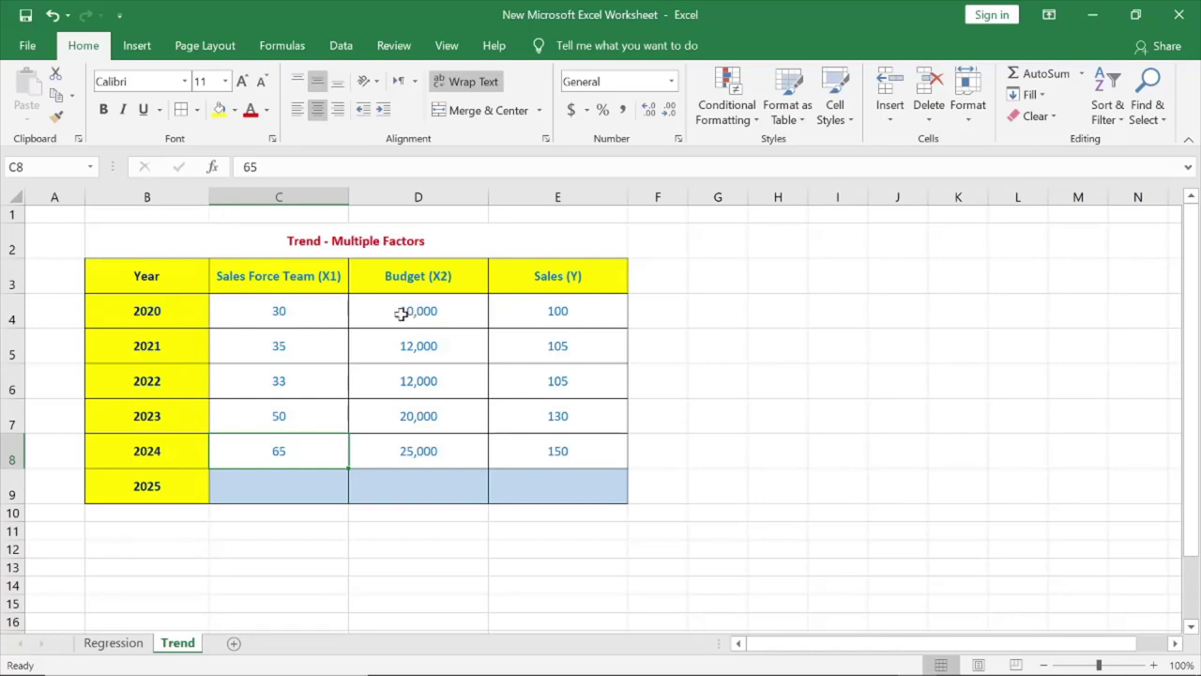
Compare Sales Force Team (X1), Budget (X2) and Sales (Y) year by year for 2020 to 2022.
click(303, 308)
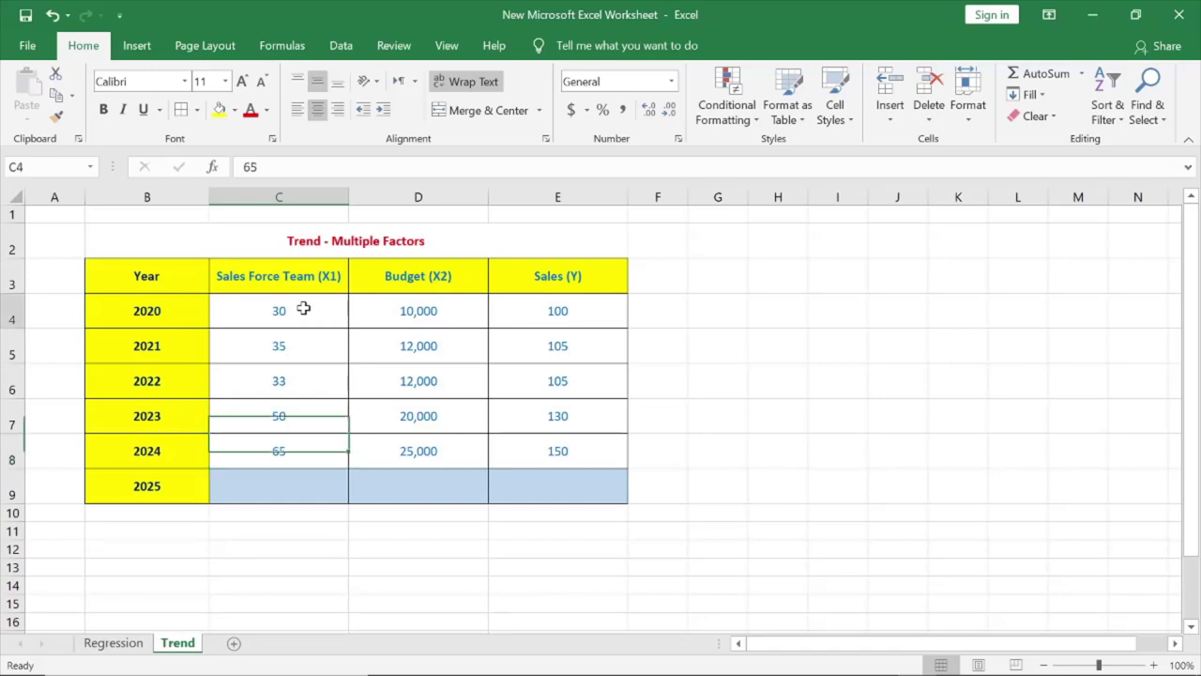
click(397, 308)
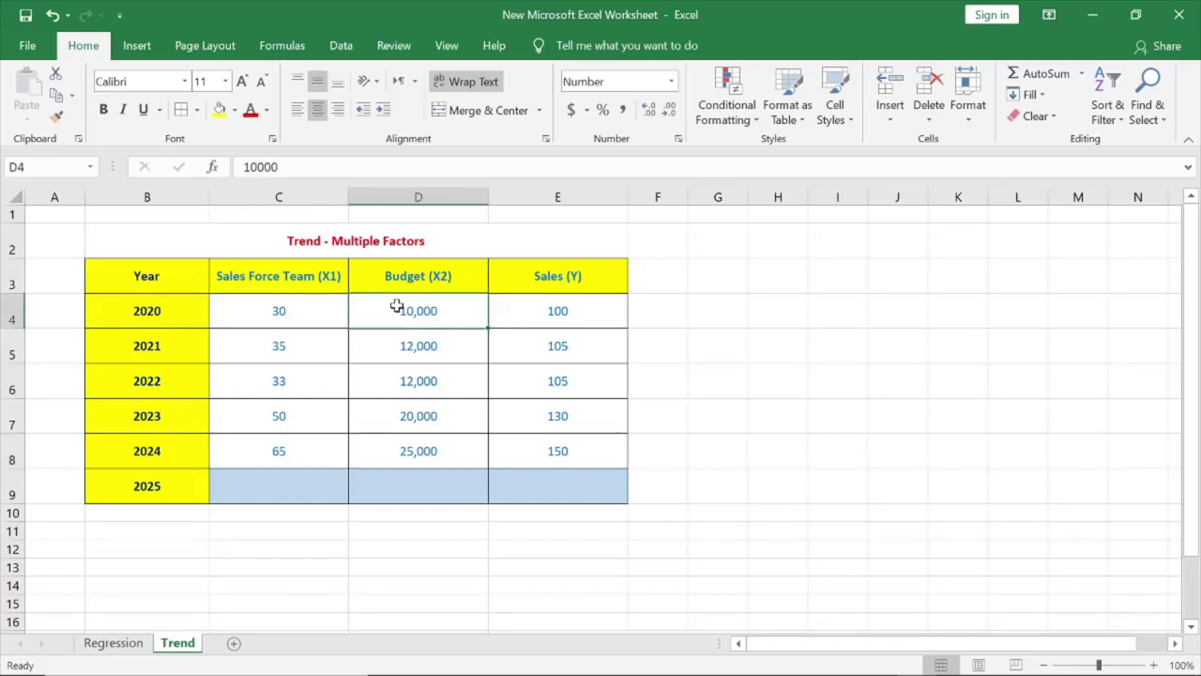
click(295, 313)
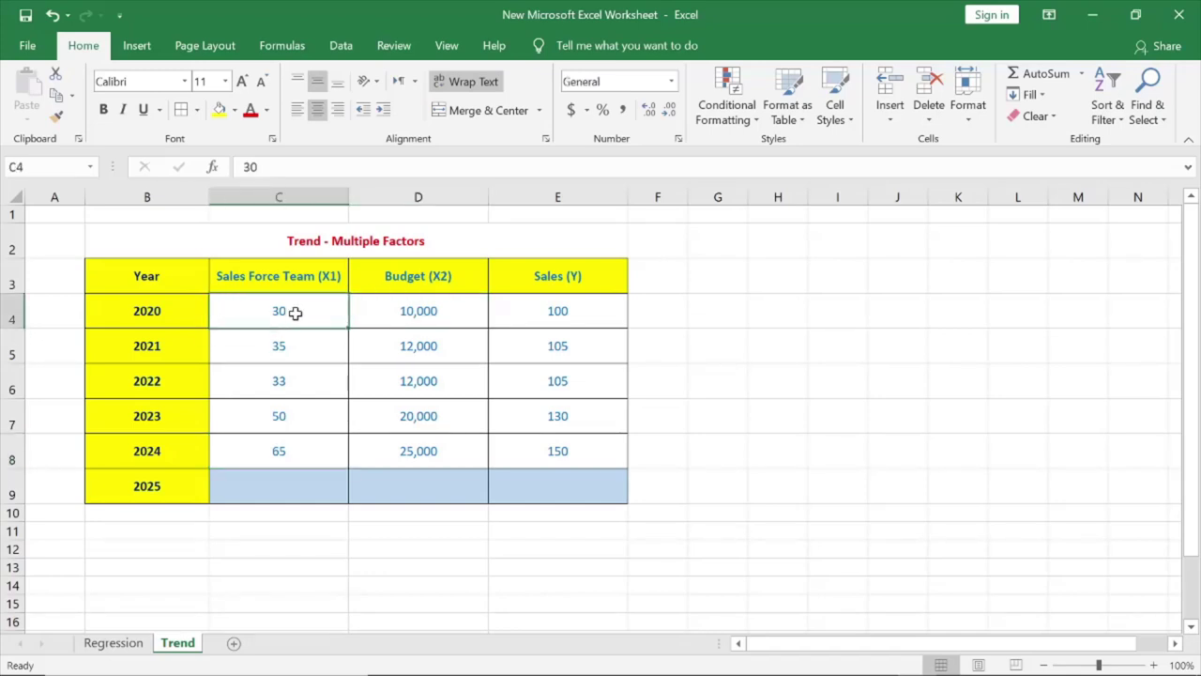
click(378, 304)
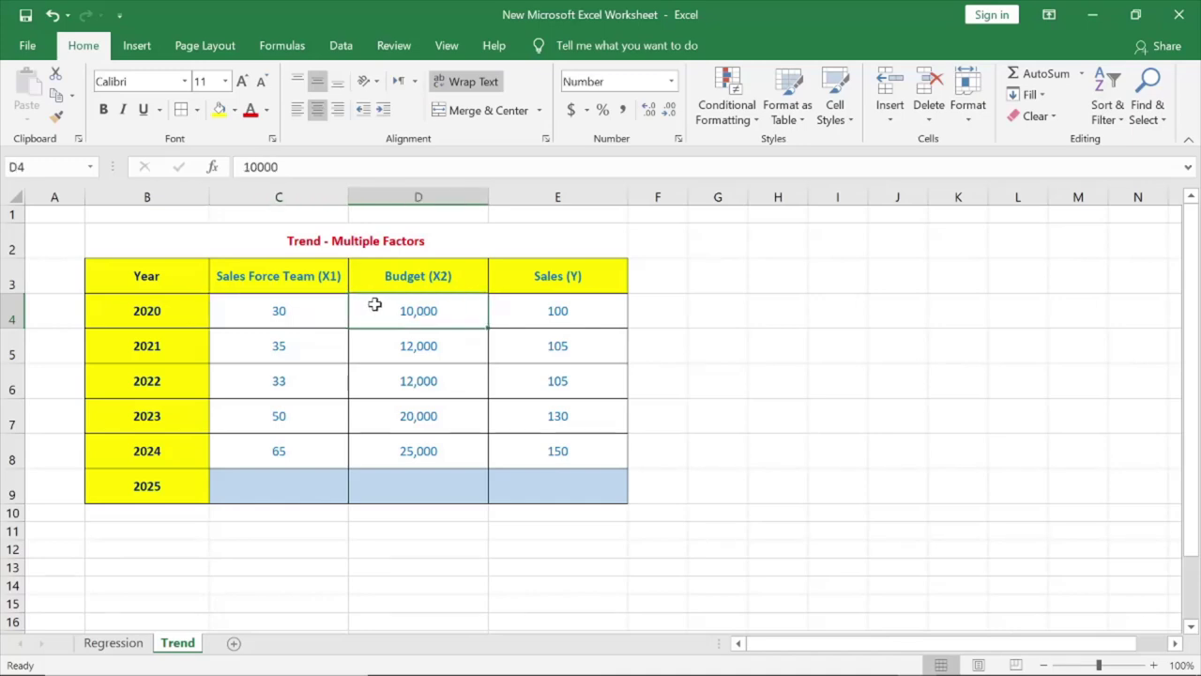
click(535, 301)
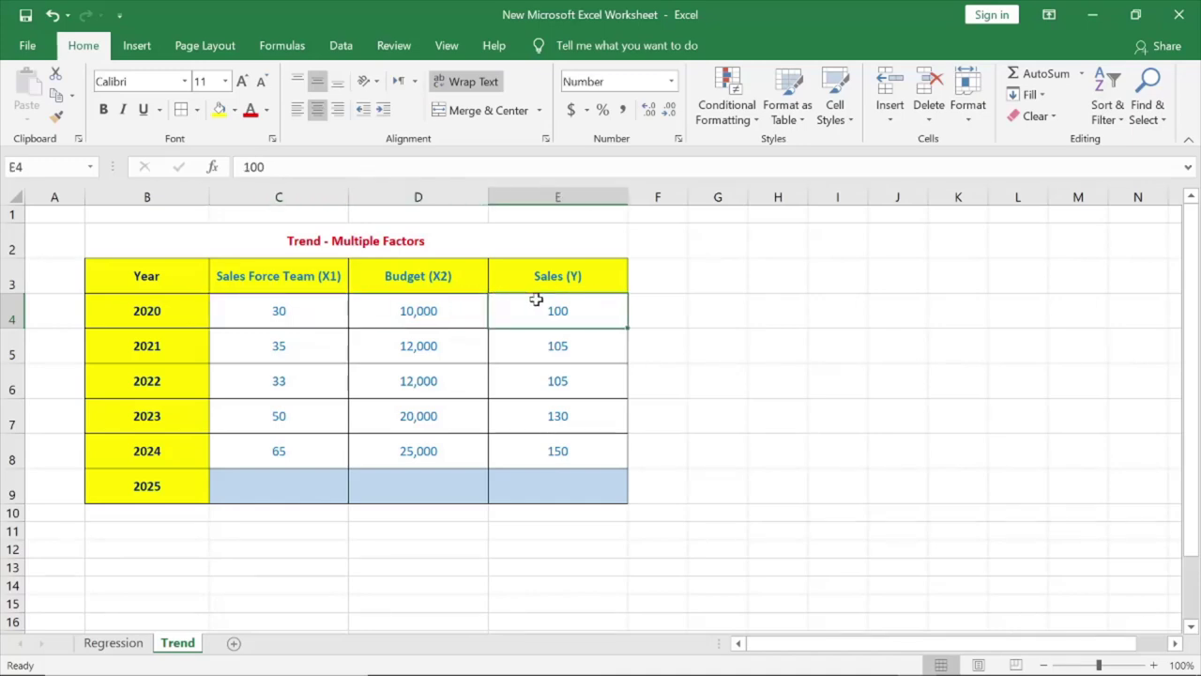
click(288, 340)
click(380, 340)
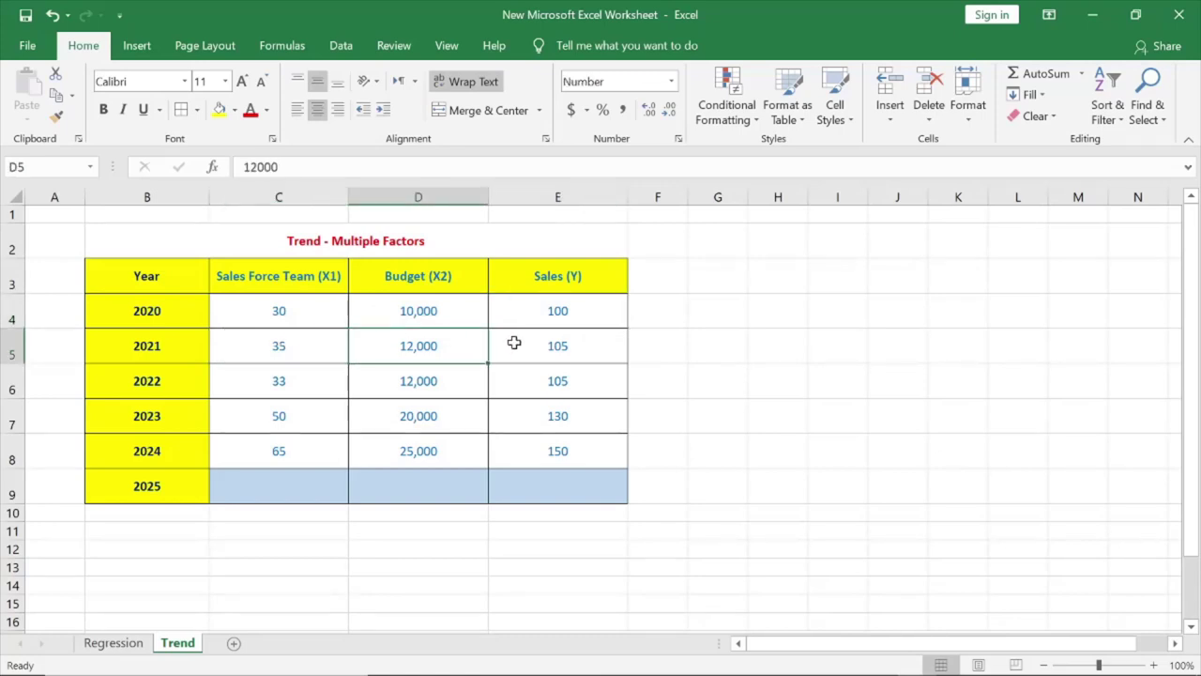
click(515, 343)
click(329, 384)
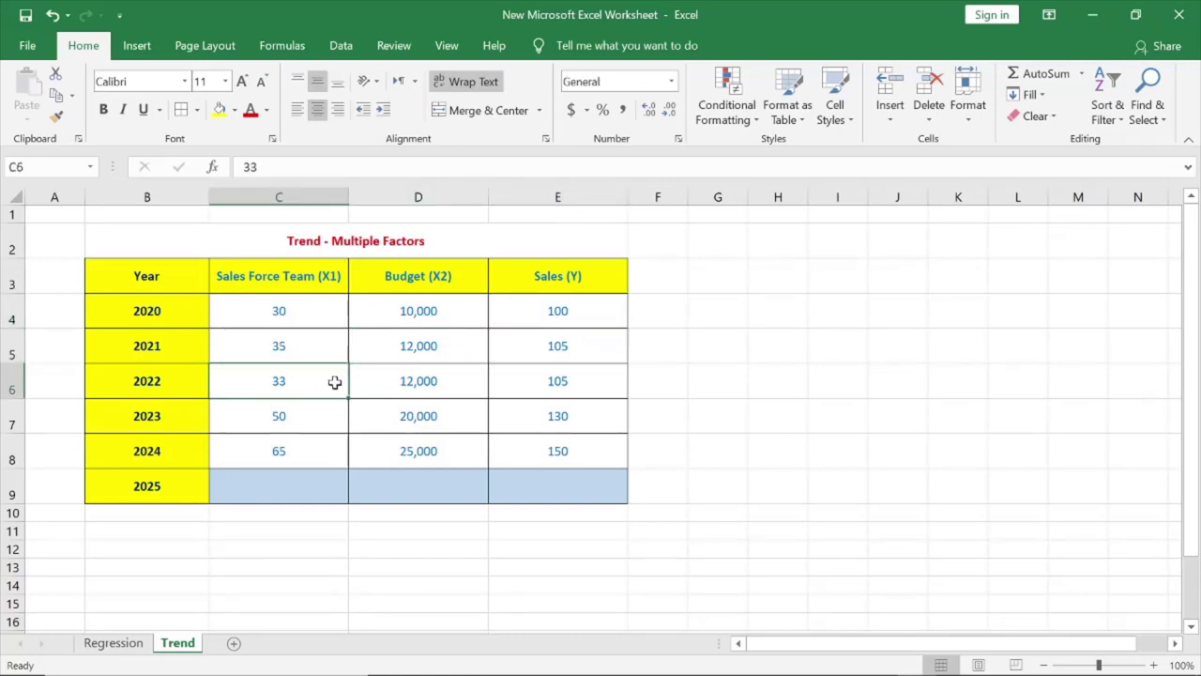
click(397, 376)
click(512, 376)
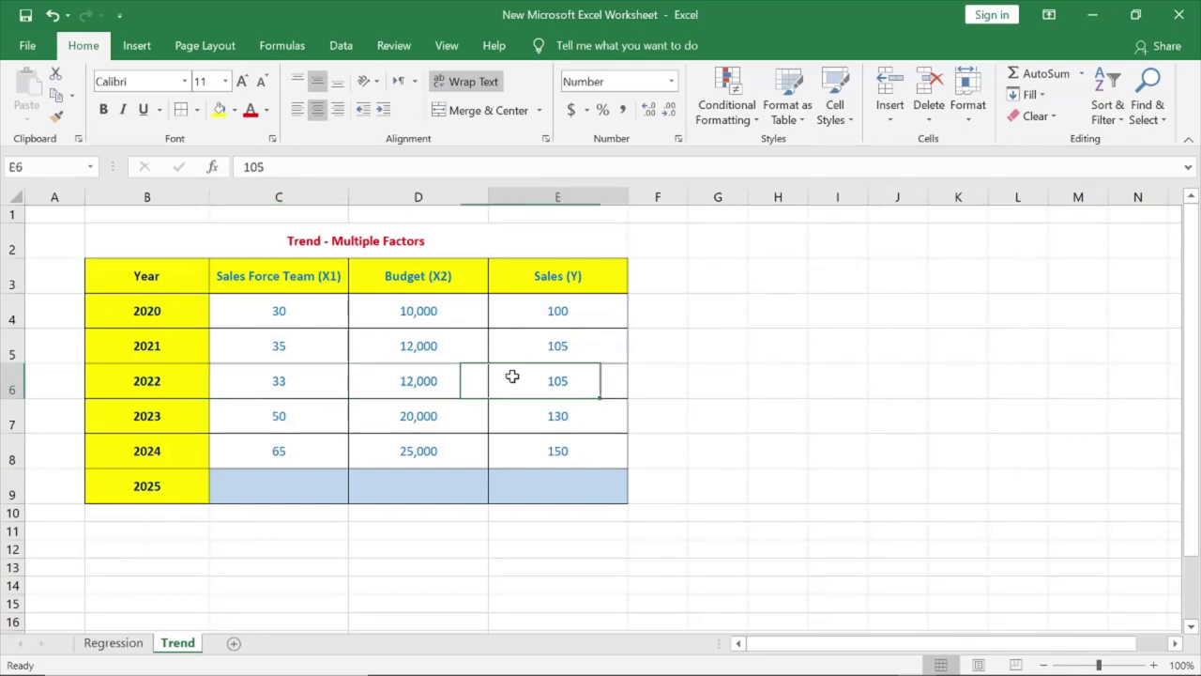
Enter the 2025 factors: 90 as Sales Force Team (X1) in C9 and 40,000 as Budget (X2) in D9.
click(279, 490)
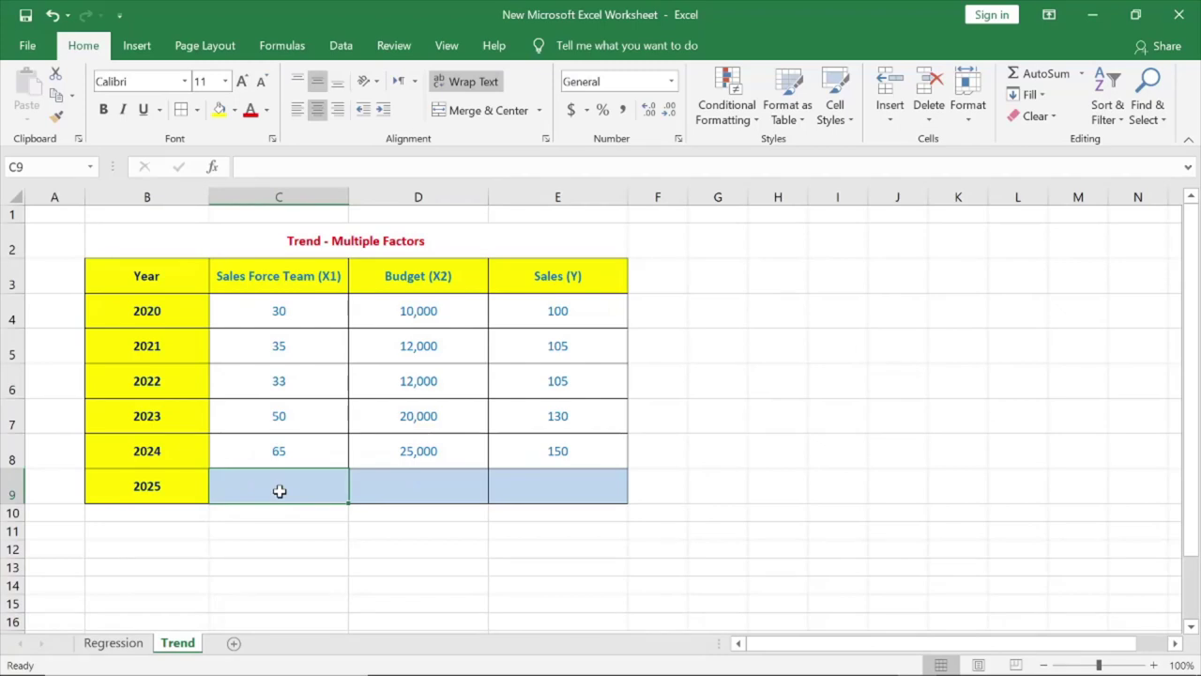
text(90)
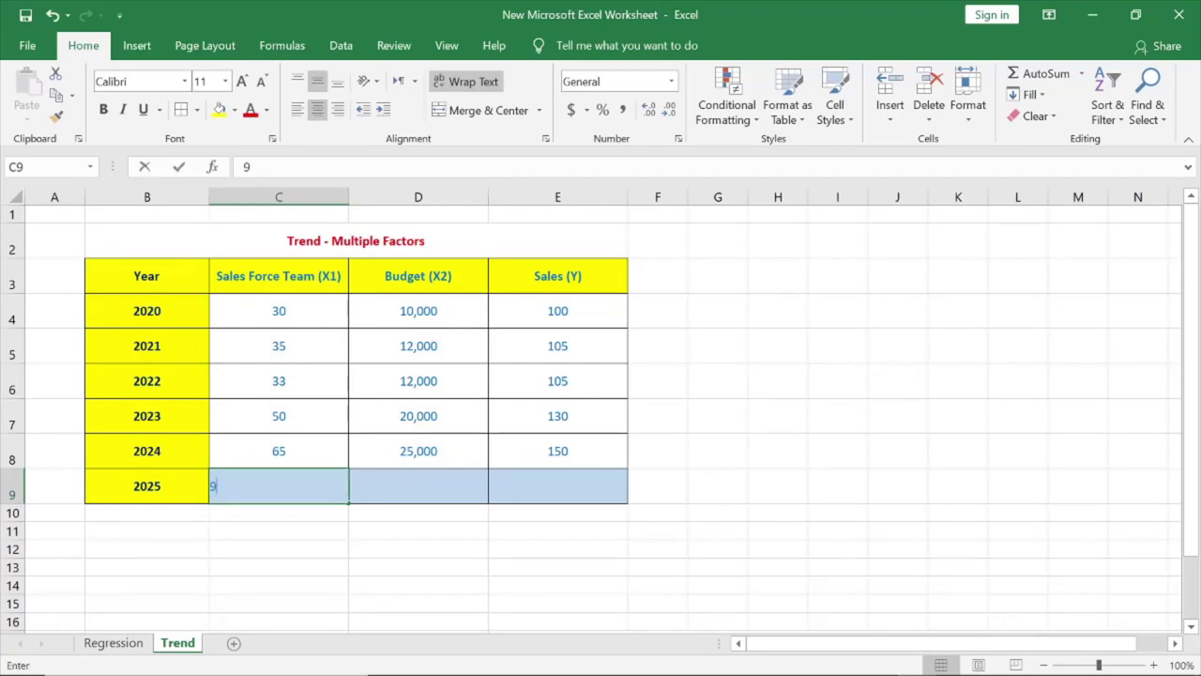
click(391, 487)
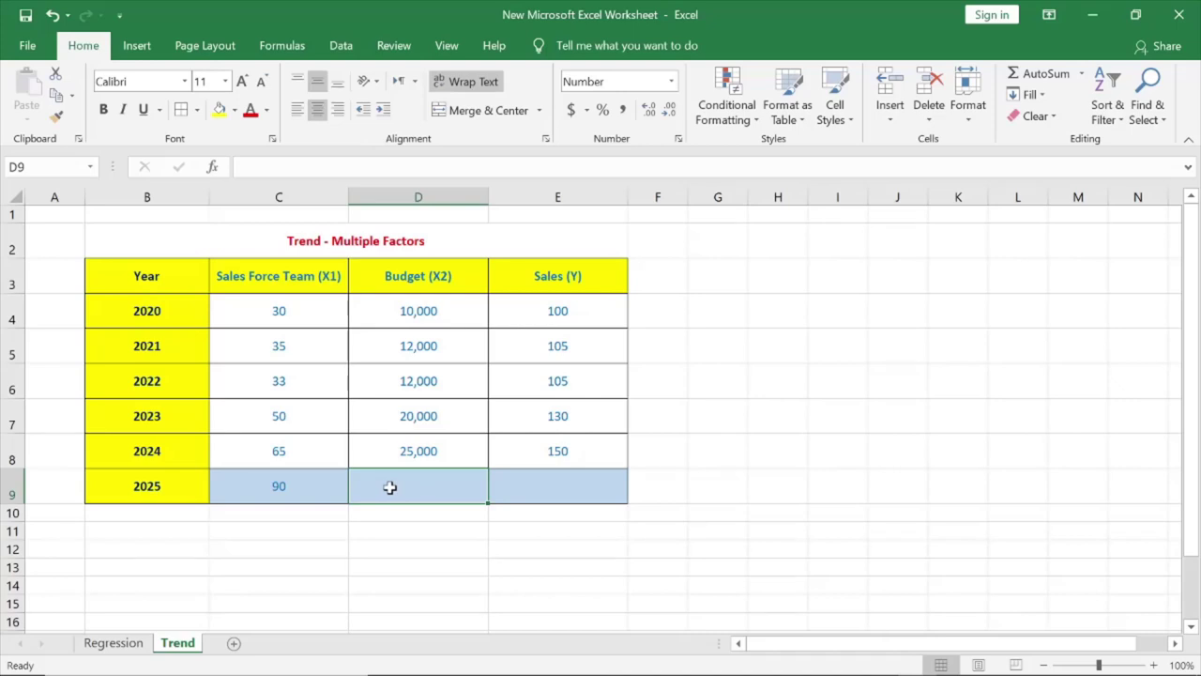
text(40)
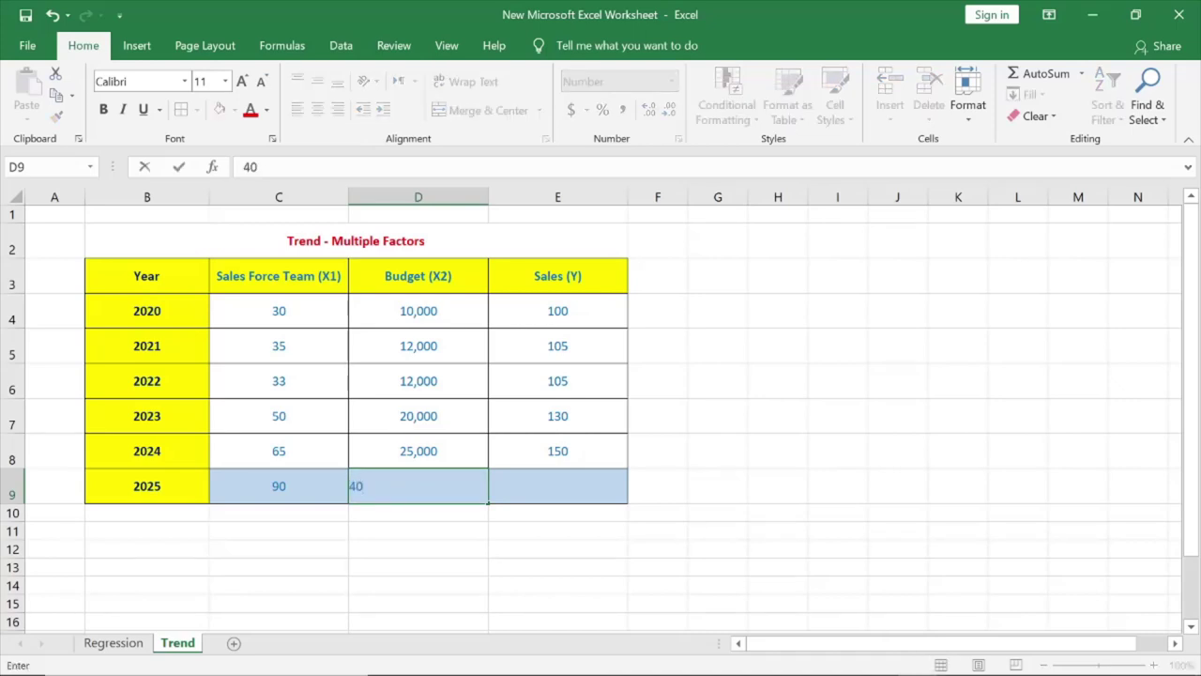
text(,000)
click(563, 482)
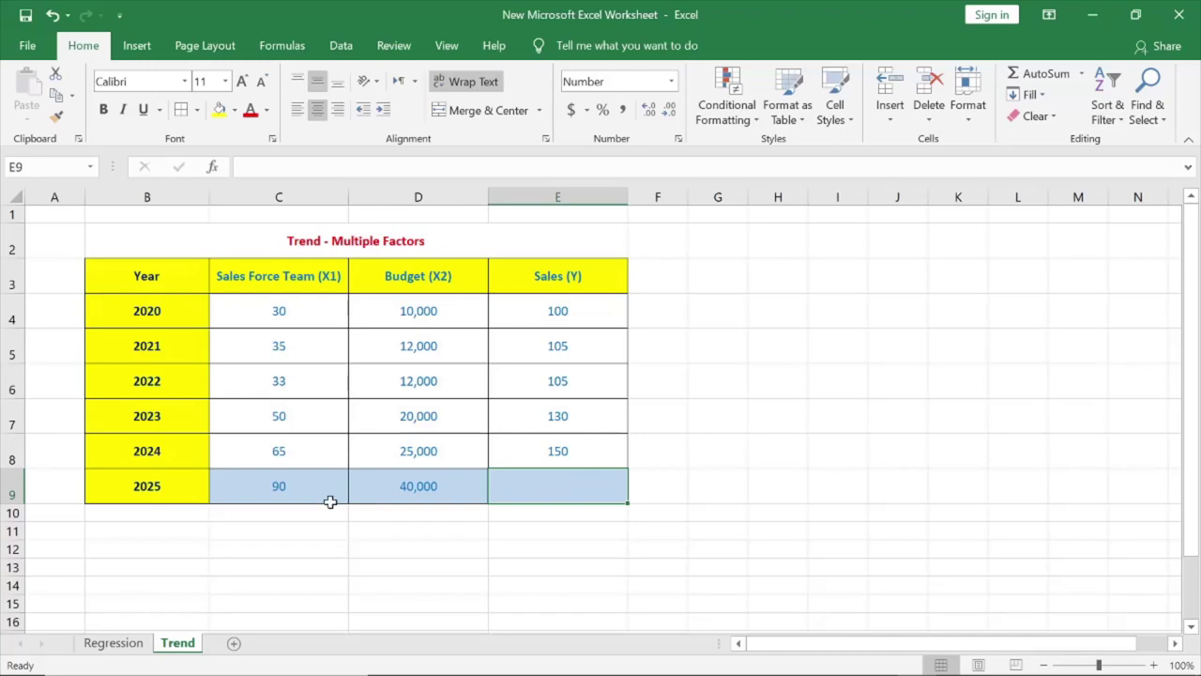
key(Tab)
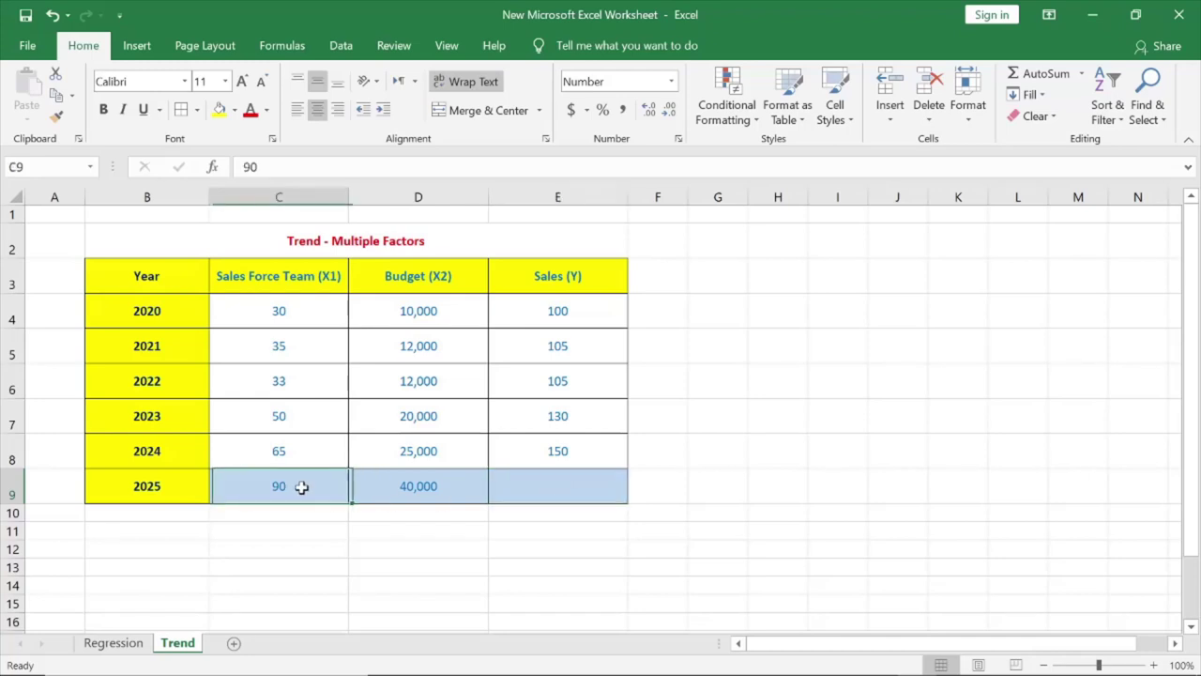
key(Tab)
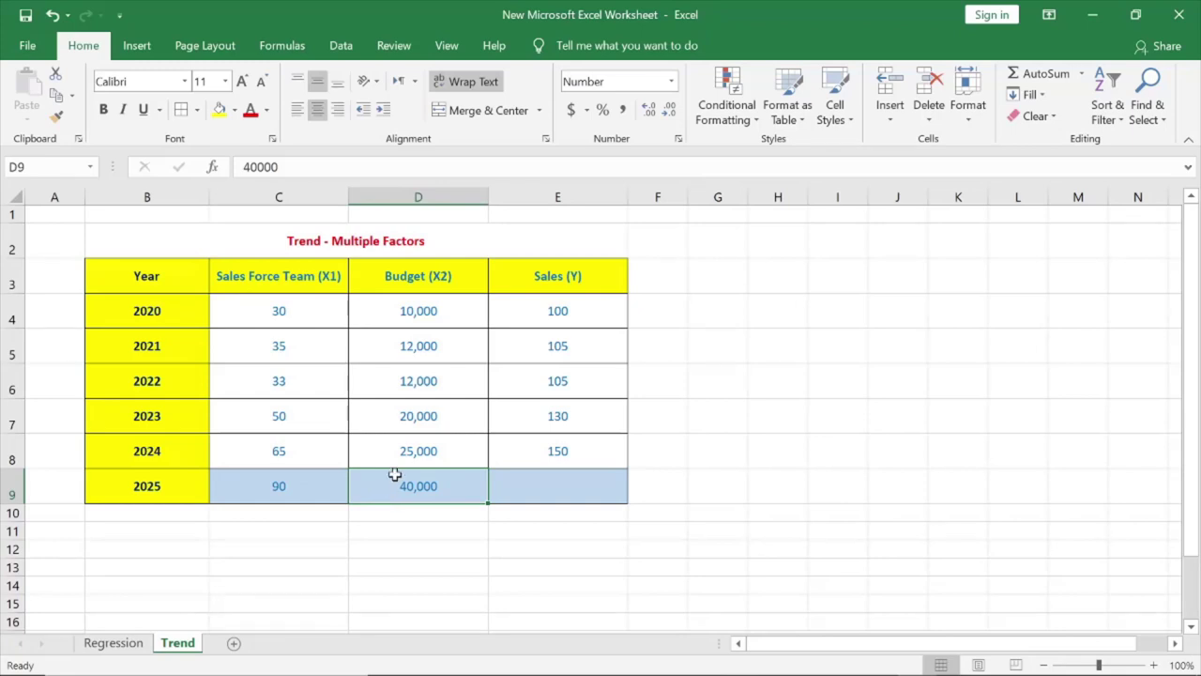
ctrl+click(400, 453)
key(Tab)
key(Tab)
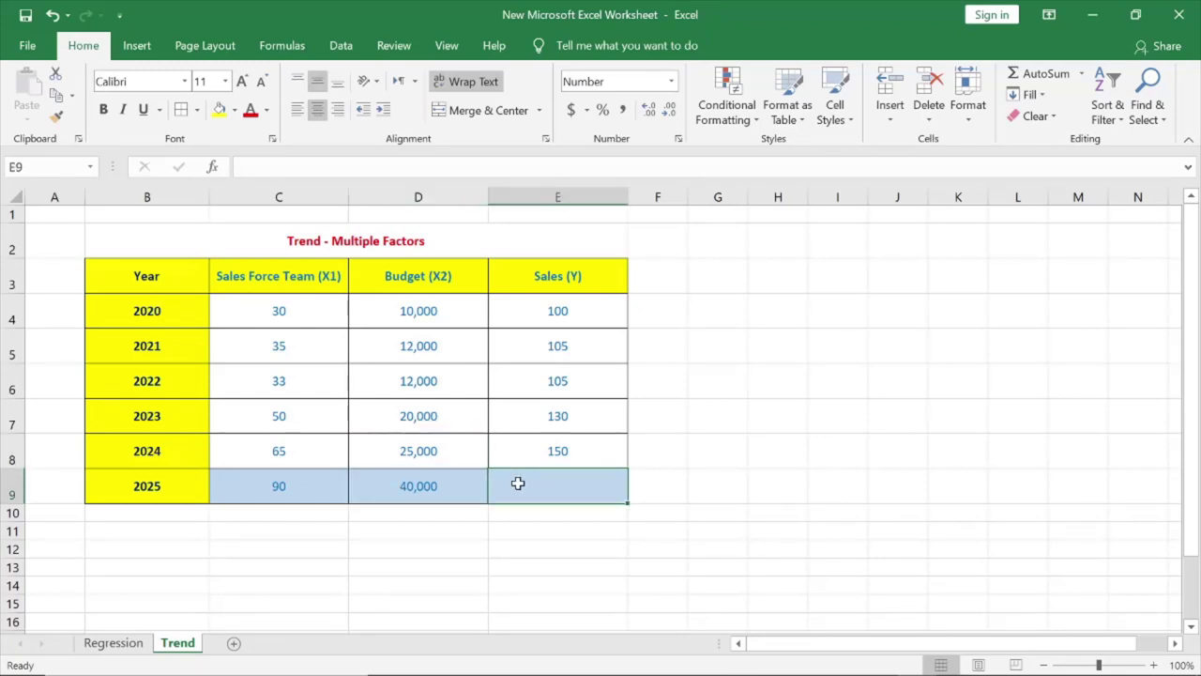
Calculate the 2025 sales in E9 with =TREND(E4:E8,C4:D8,C9:D9).
text(=)
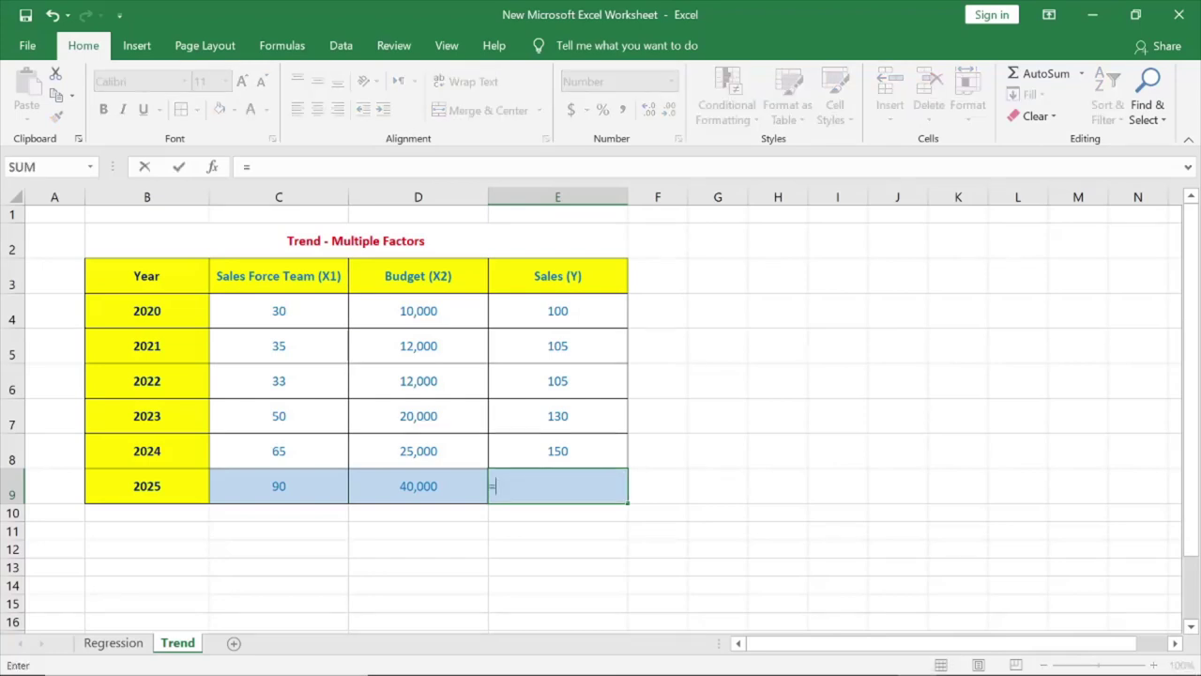
text(tren)
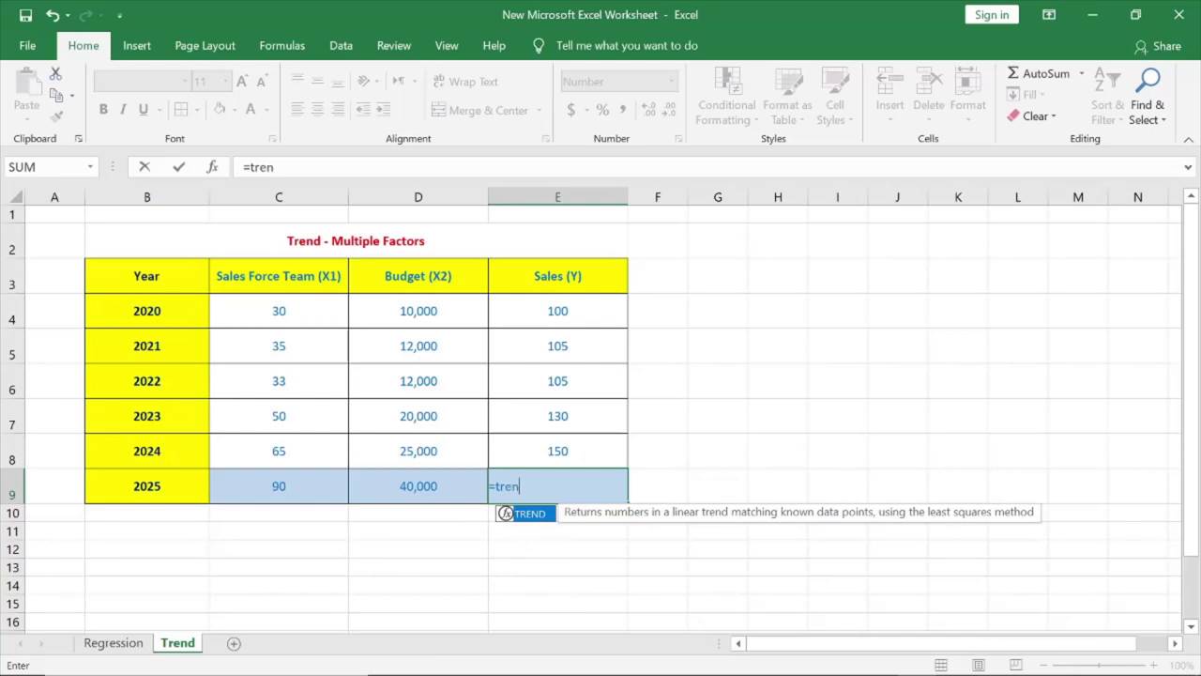
text(d()
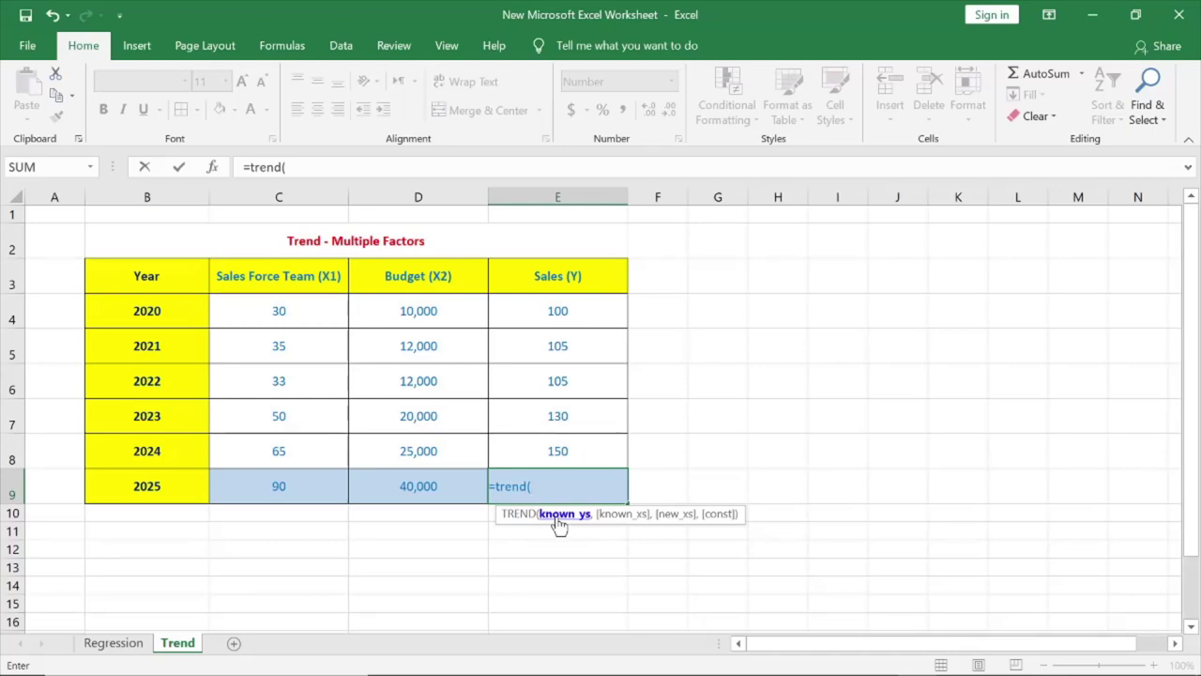
drag(561, 314, 550, 445)
text(,)
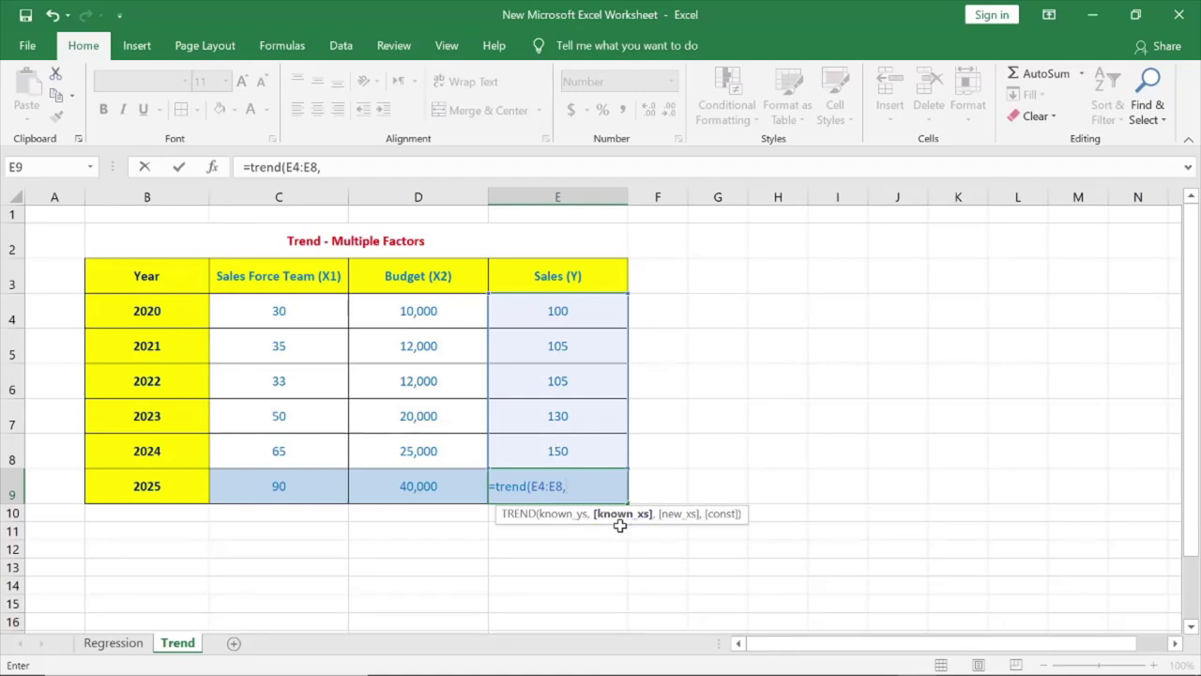
click(279, 322)
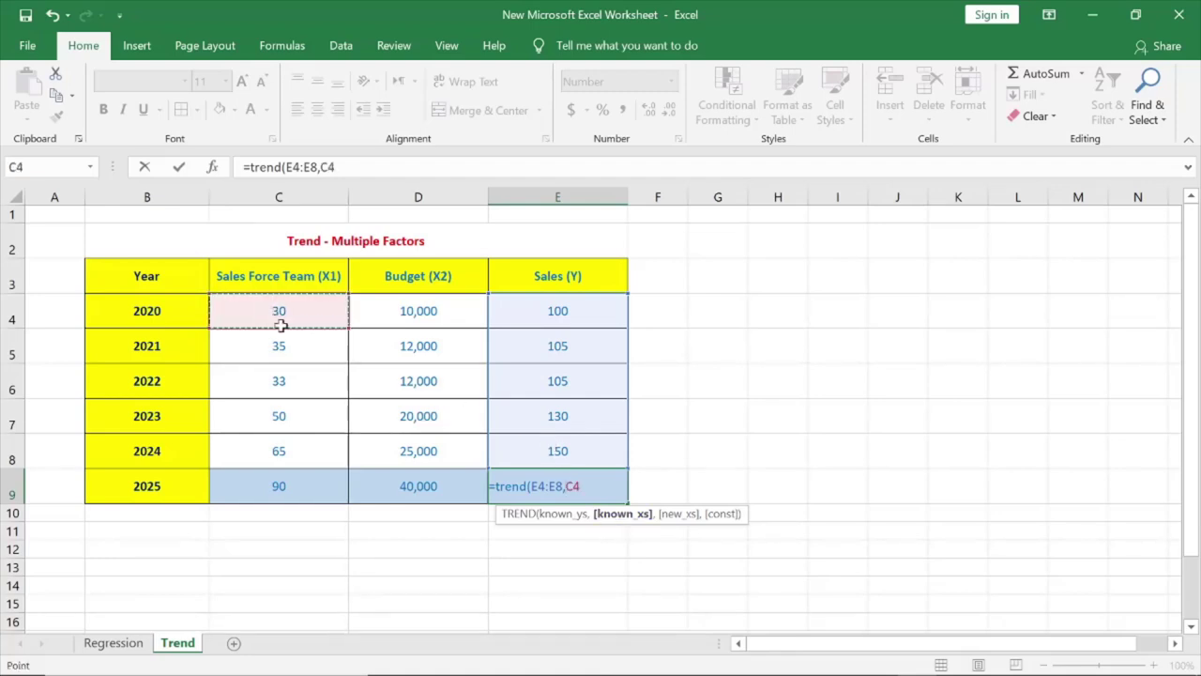
drag(280, 324, 377, 454)
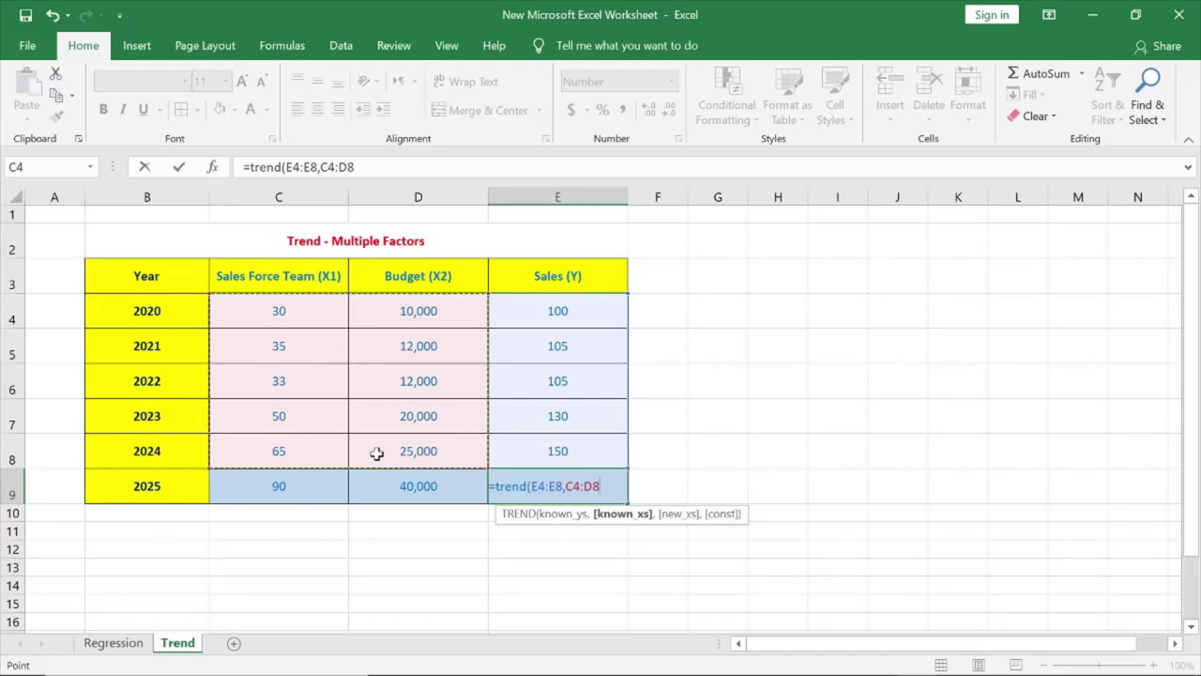
text(,)
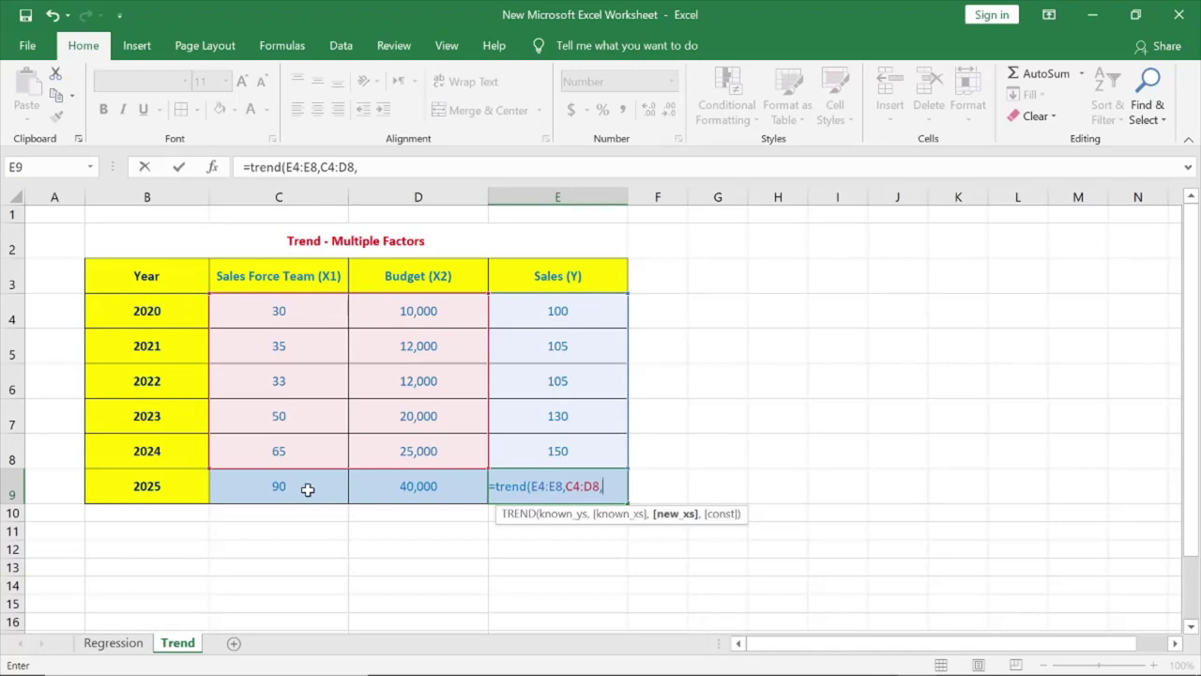
drag(307, 489, 380, 489)
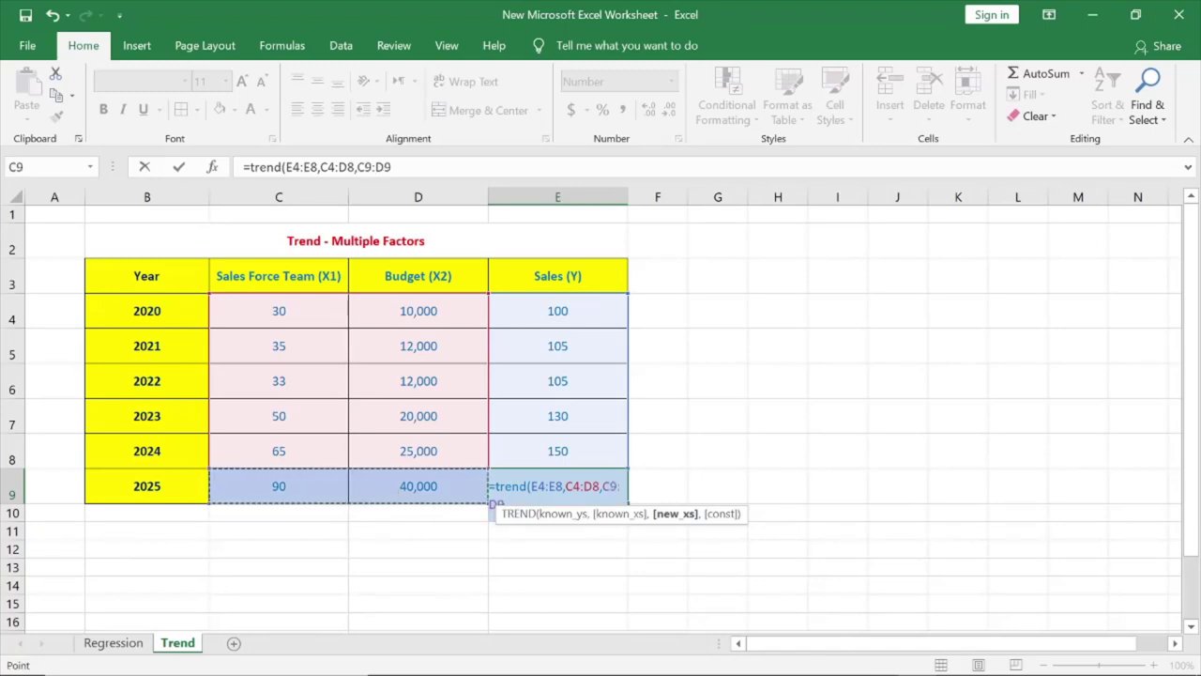
text())
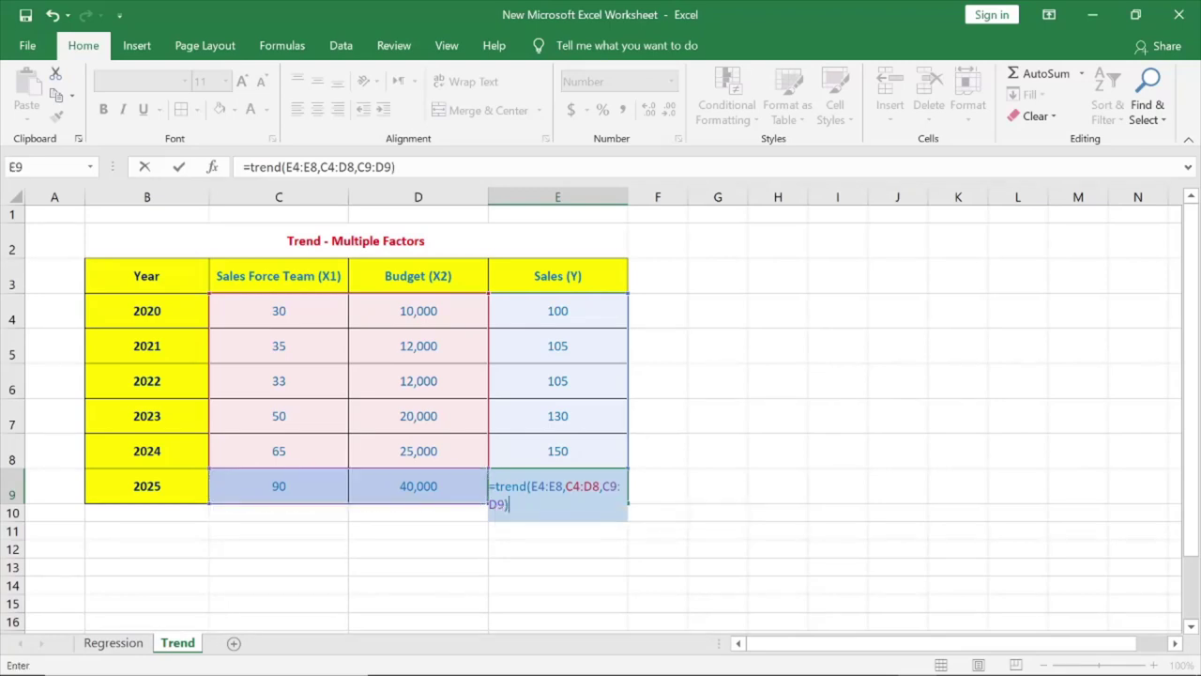
key(Return)
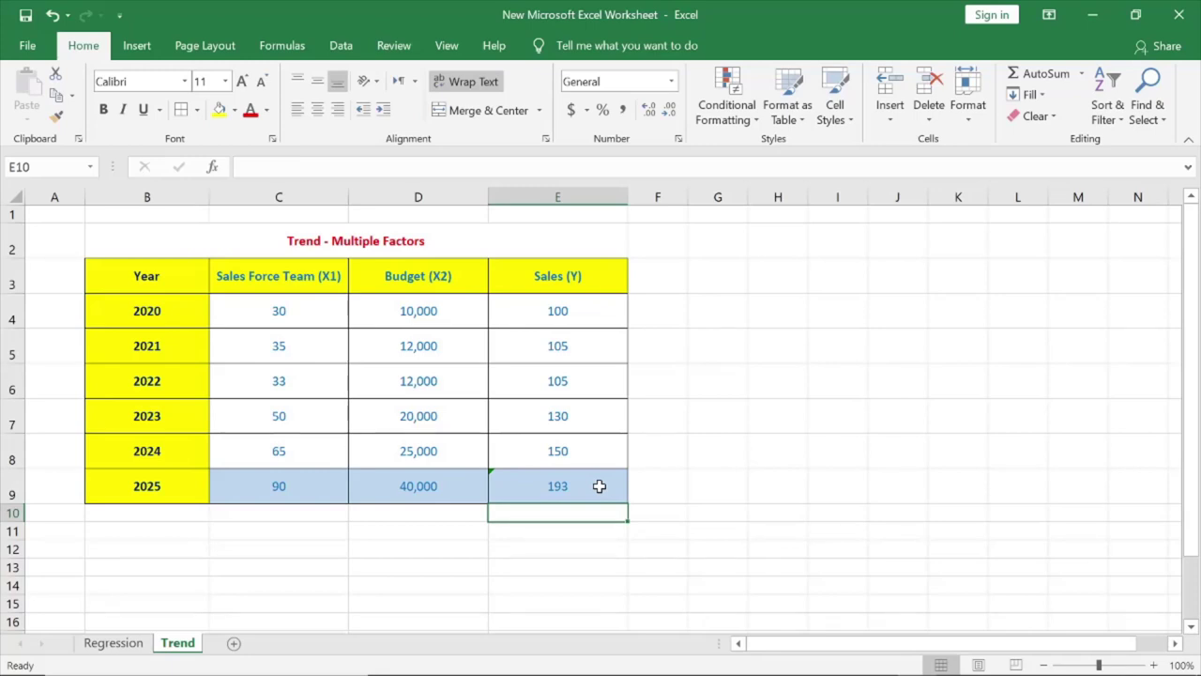
Set the 2025 Sales Force Team (X1) value in C9 to 70 to test the trend forecast.
click(258, 488)
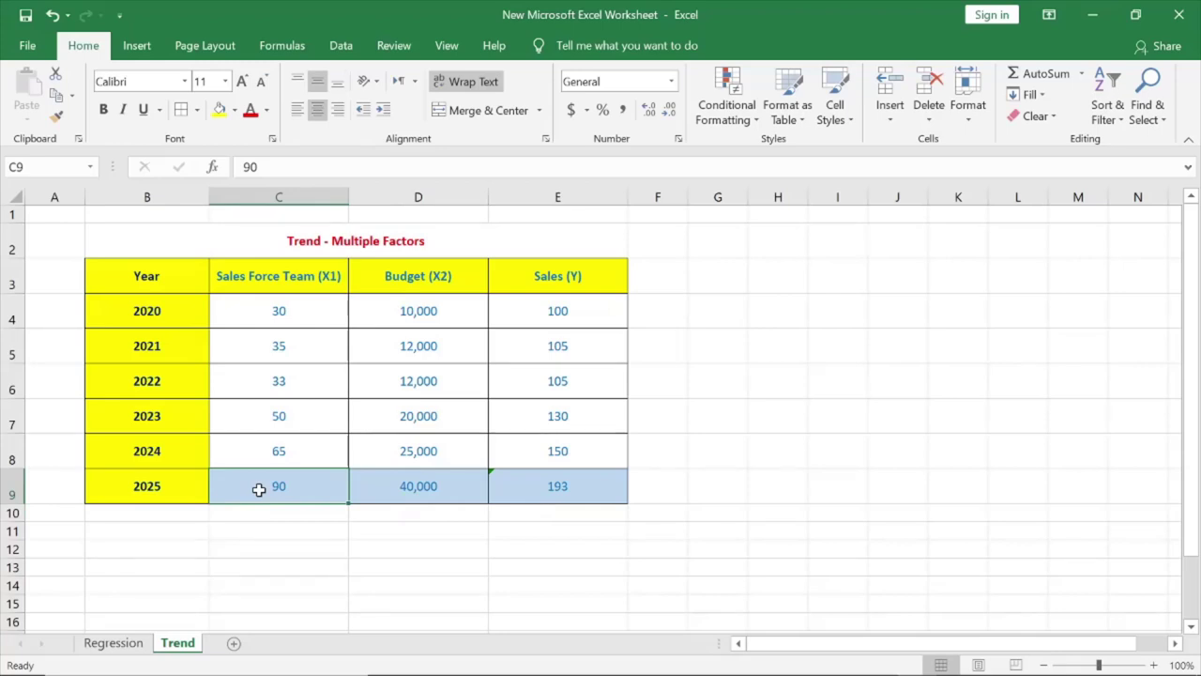
text(70)
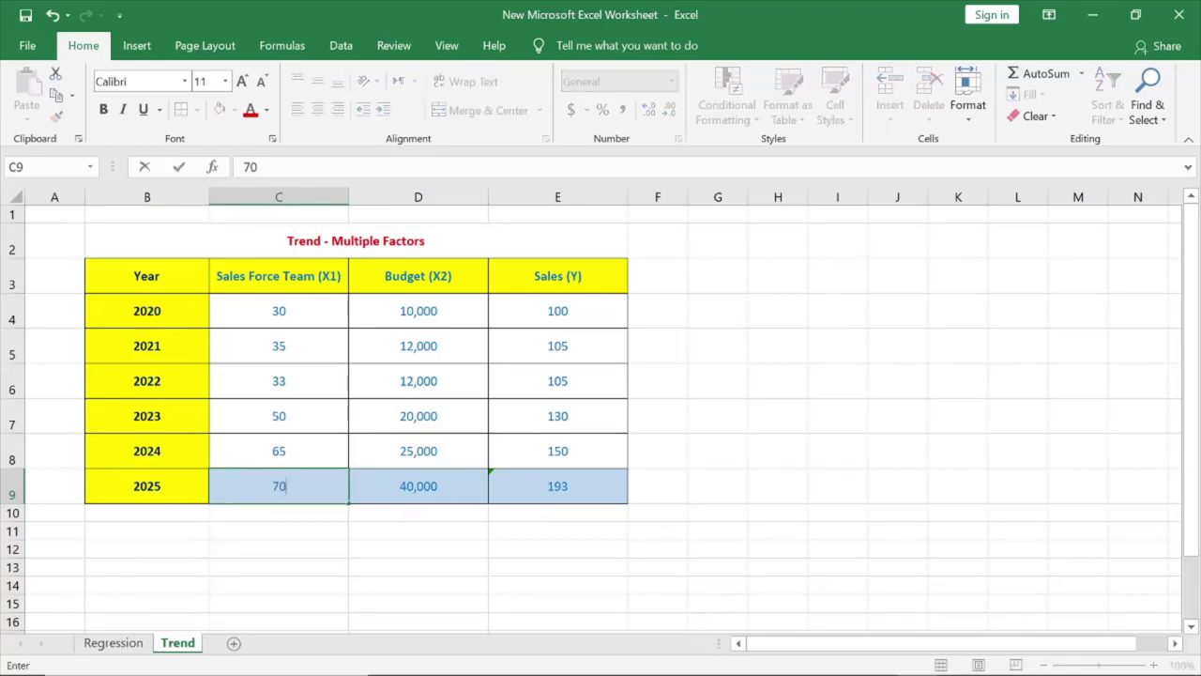
click(423, 533)
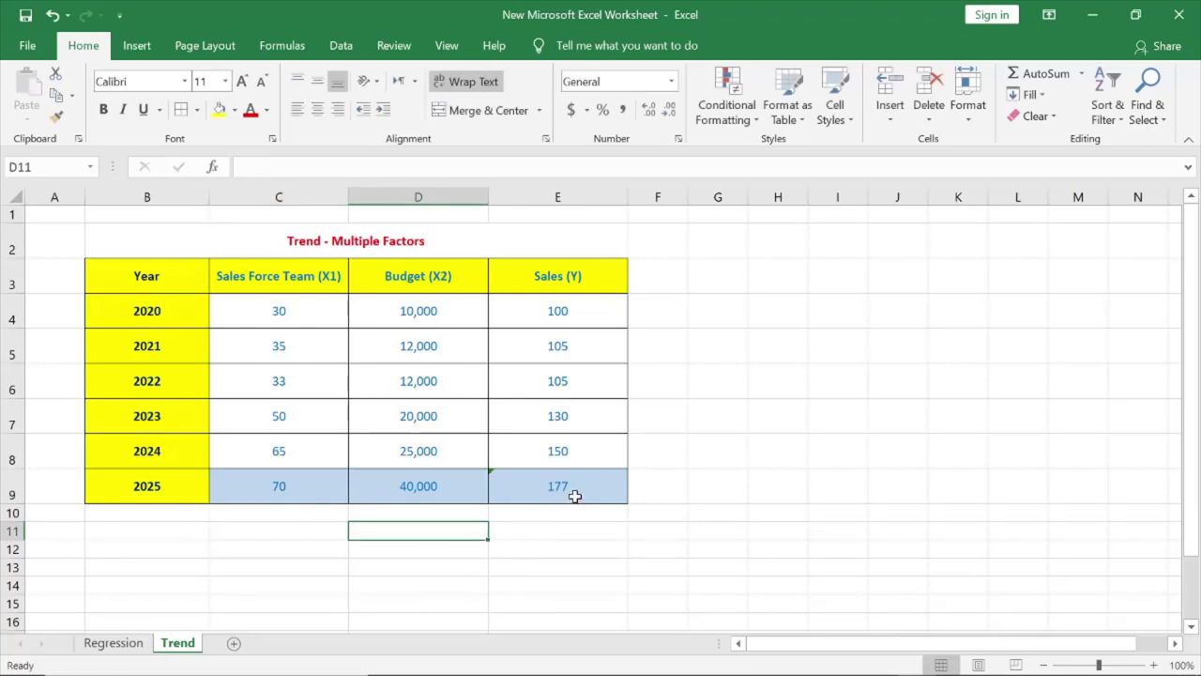
Set the 2025 Budget (X2) value in D9 to 25,000 to test the trend forecast.
click(283, 481)
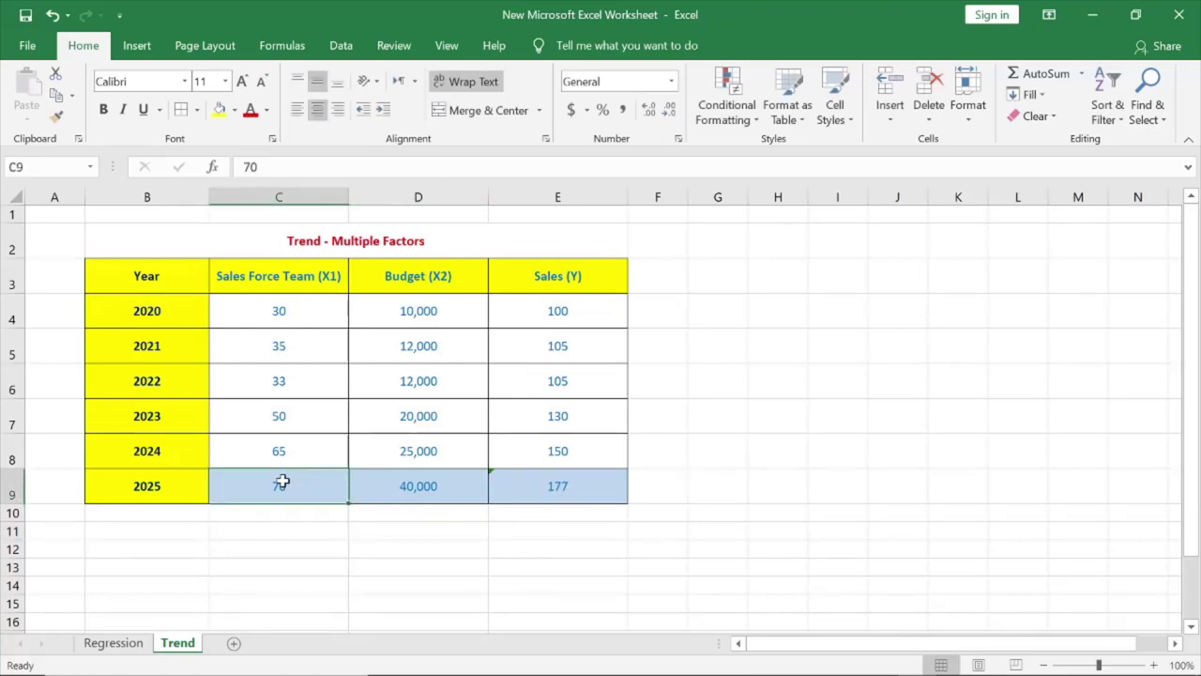
click(413, 495)
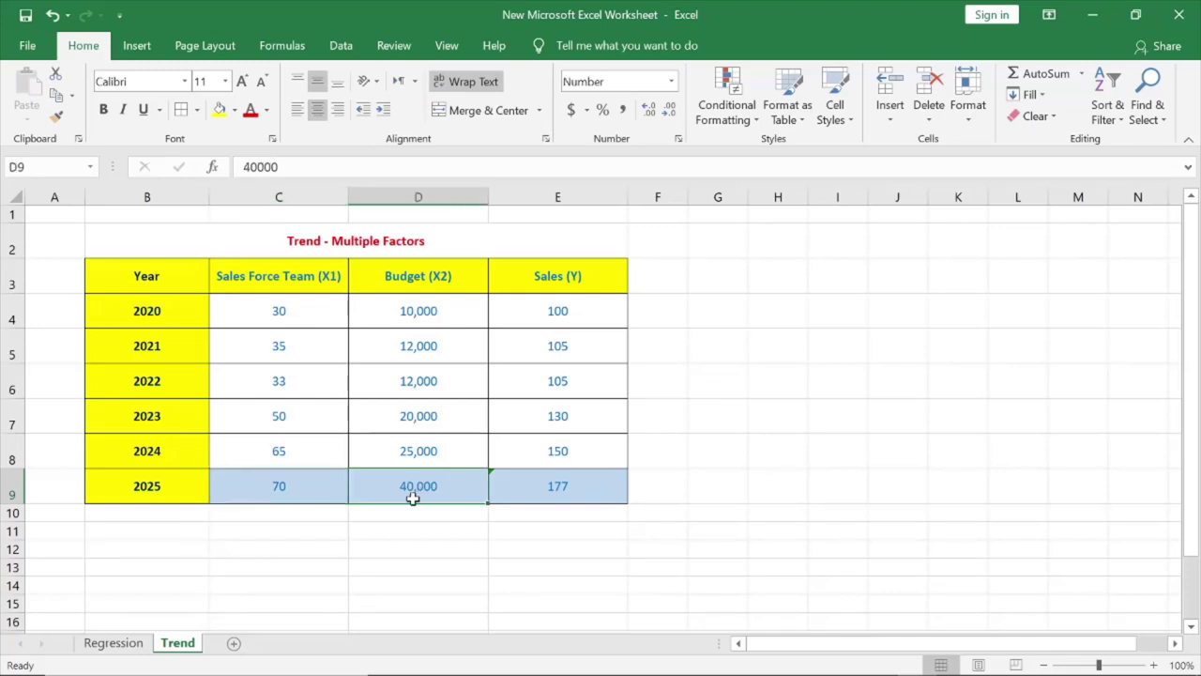
text(25,000)
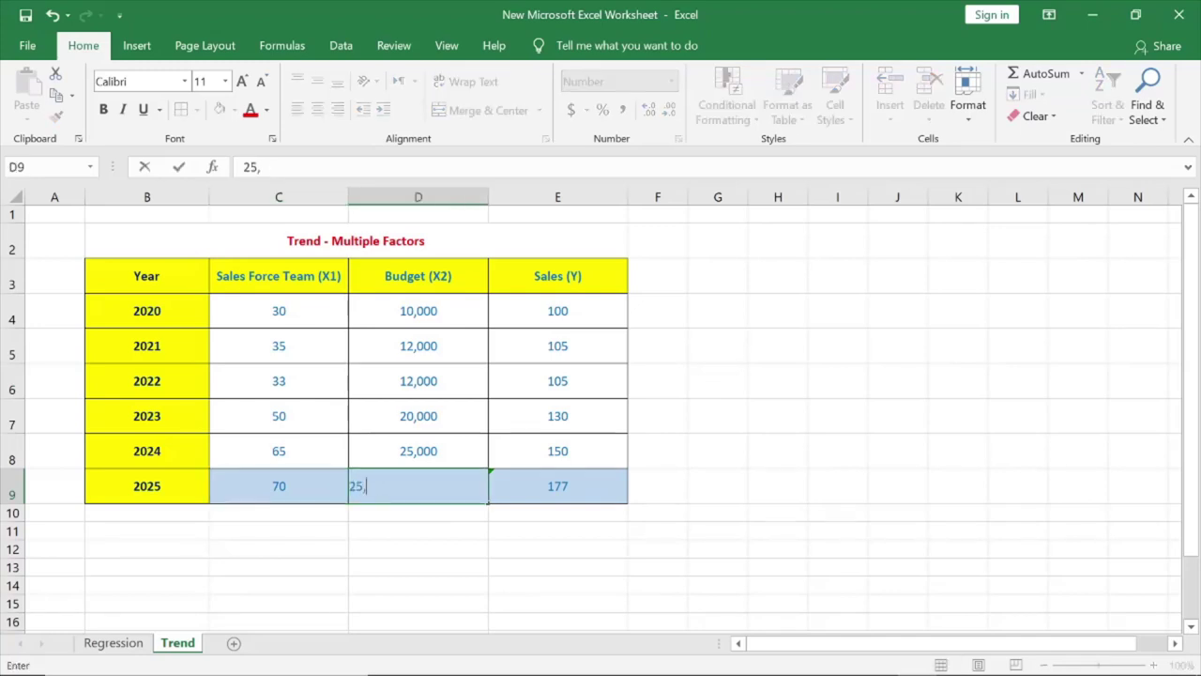
click(498, 545)
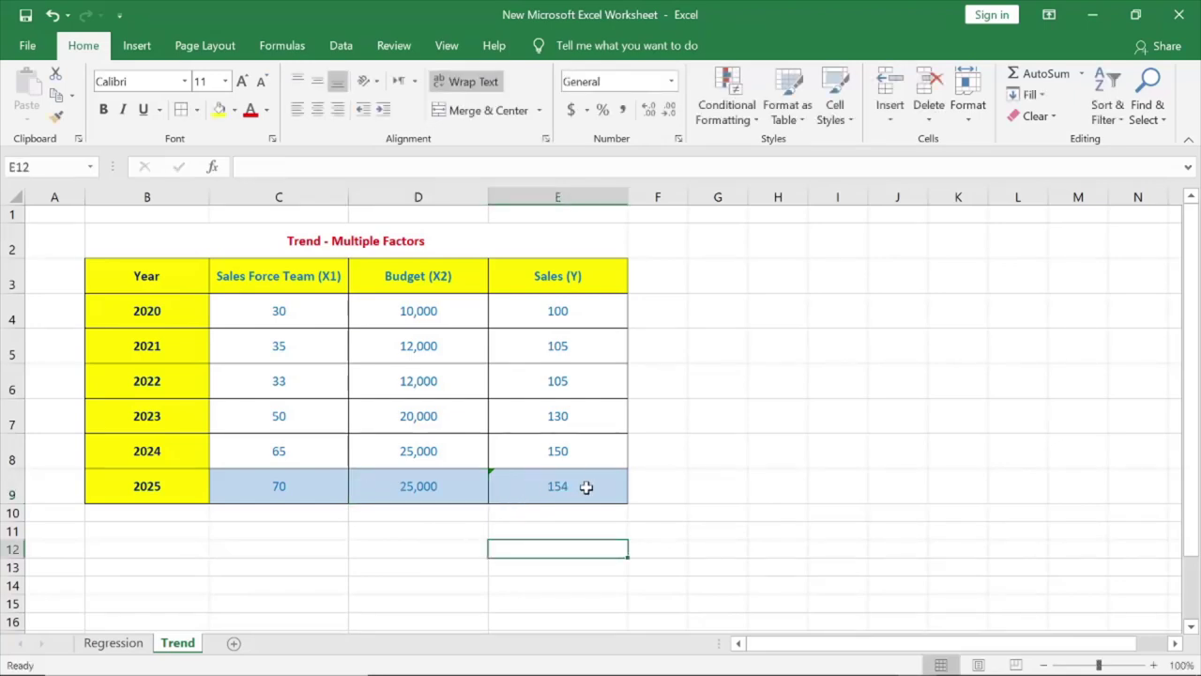
Review how Sales Force Team (X1) and Budget (X2) relate to Sales (Y) in the historical rows, going through 2020 to 2022.
drag(310, 310, 362, 450)
click(287, 311)
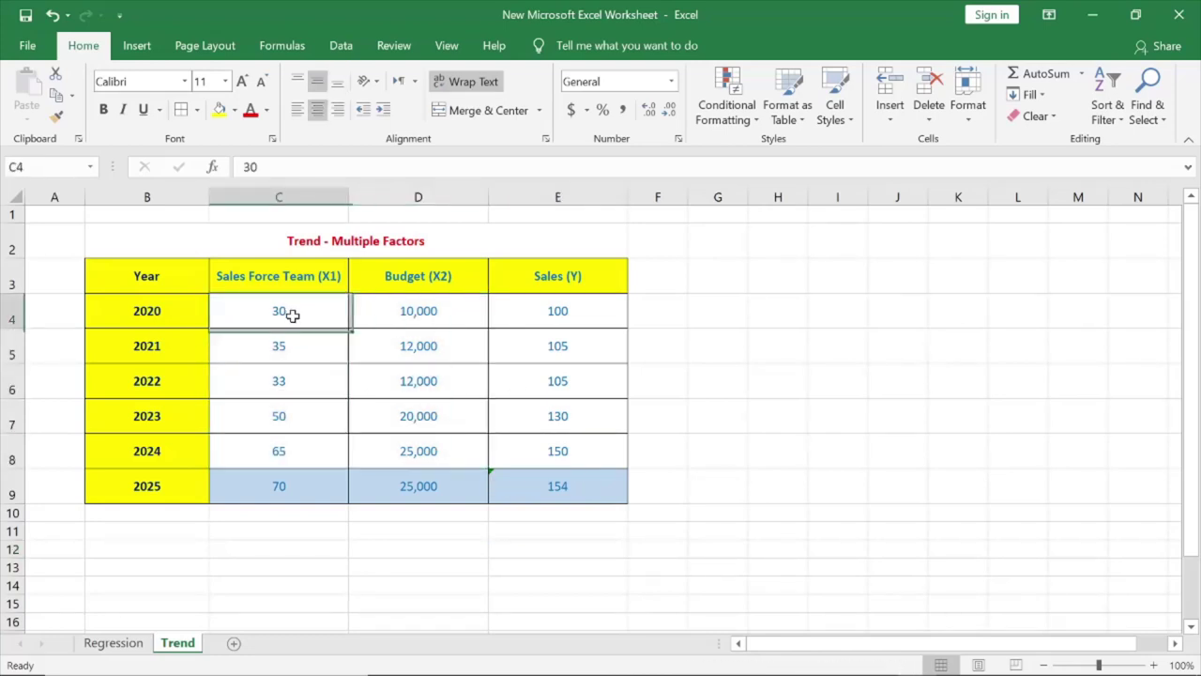
click(366, 316)
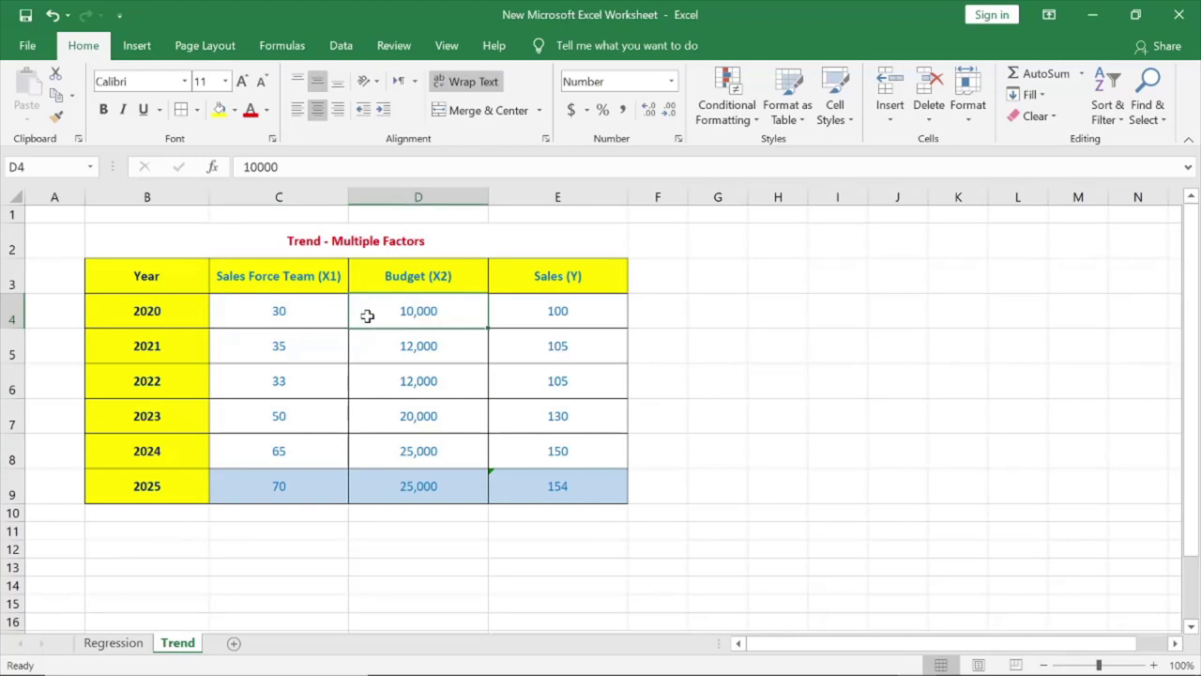
click(525, 309)
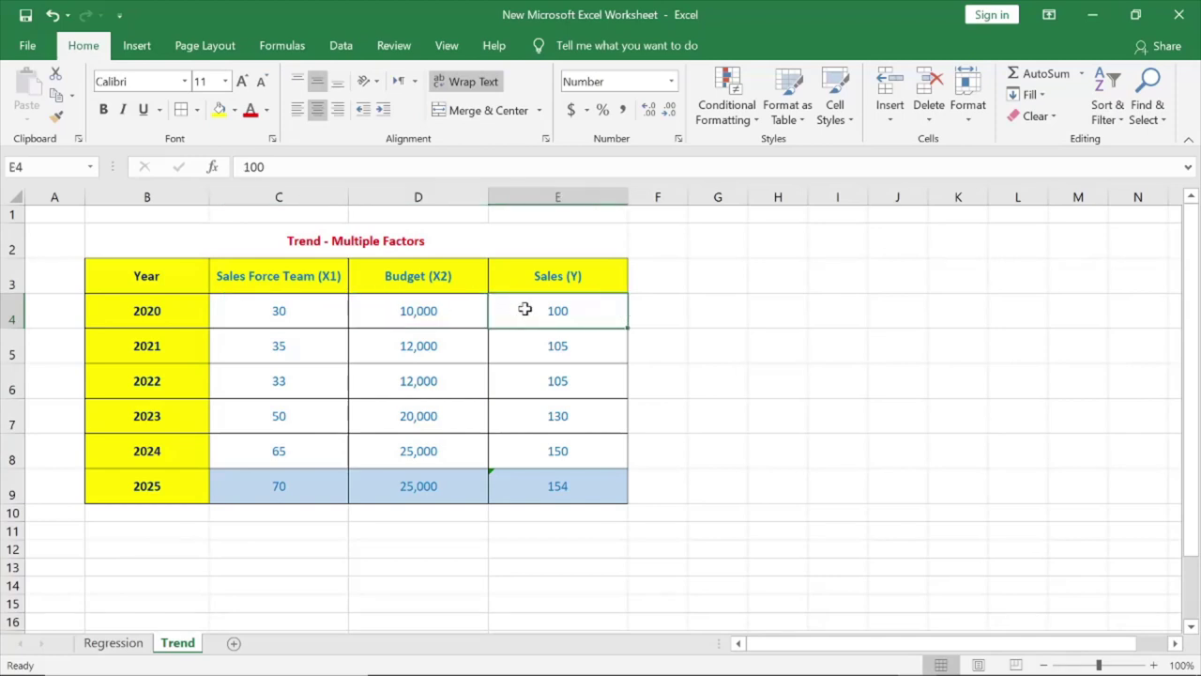
drag(316, 343, 511, 347)
drag(318, 382, 502, 386)
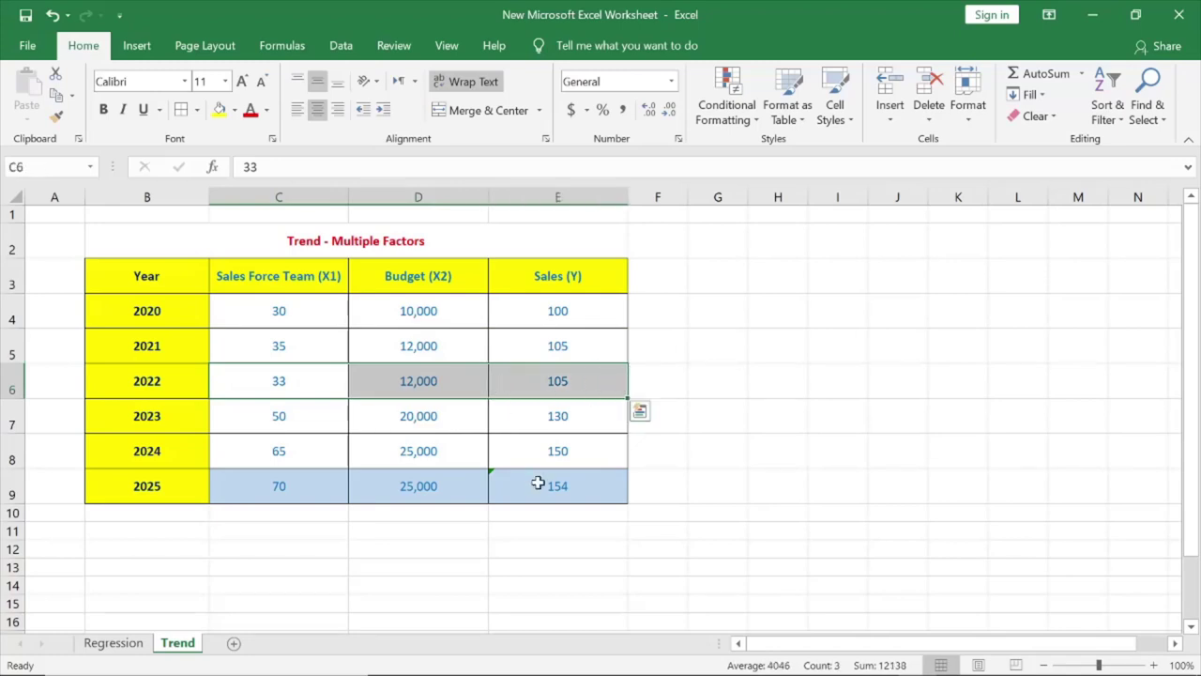